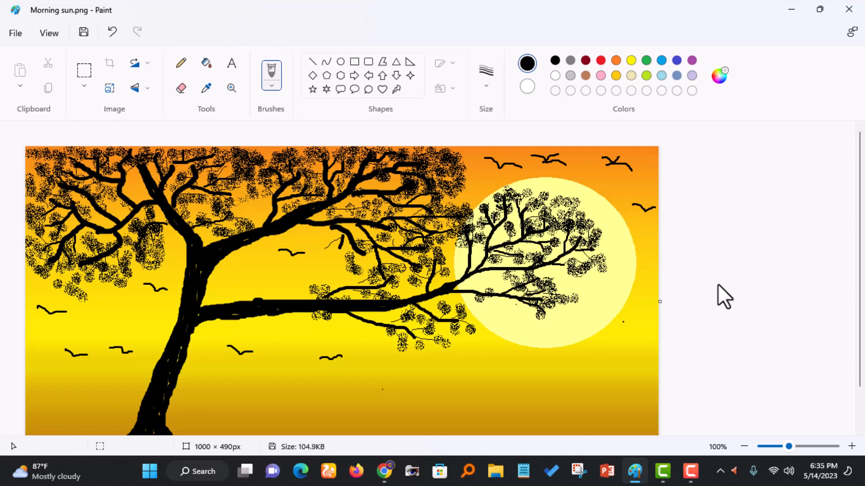
left_click(718, 283)
scroll(720, 346, "down", 1)
scroll(713, 335, "up", 1)
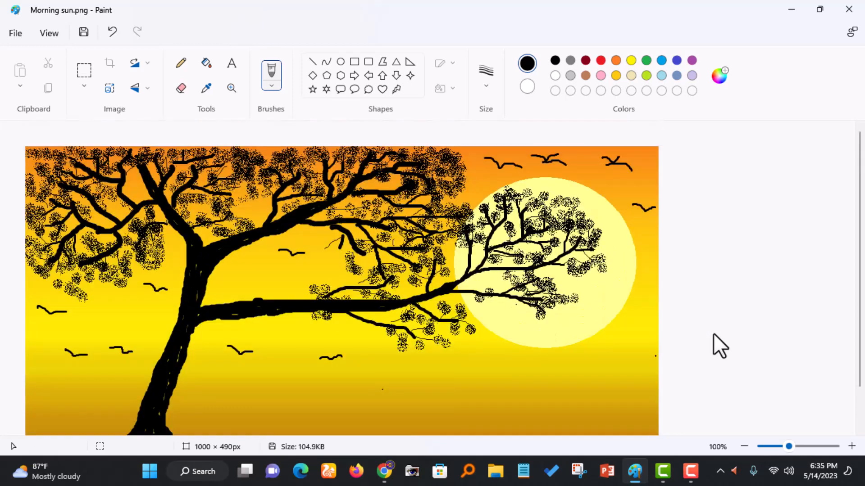
scroll(713, 335, "down", 1)
scroll(713, 334, "up", 1)
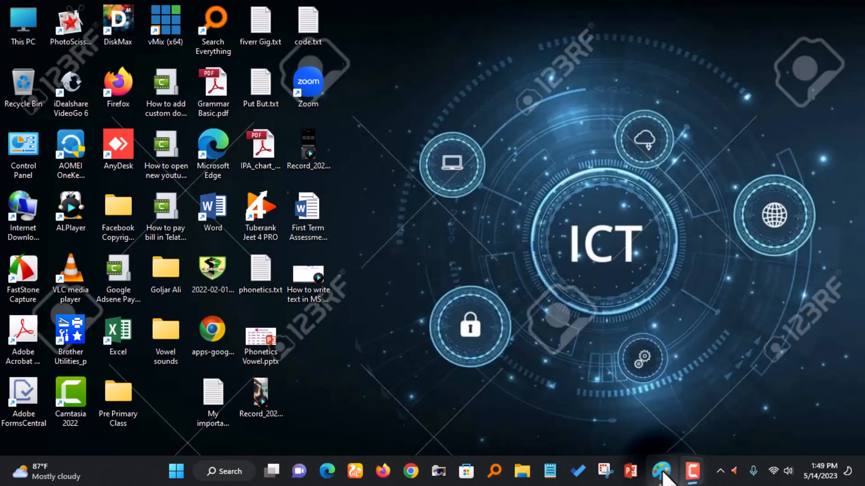
- Open Paint with a blank canvas and activate the rectangular selection tool
left_click(662, 473)
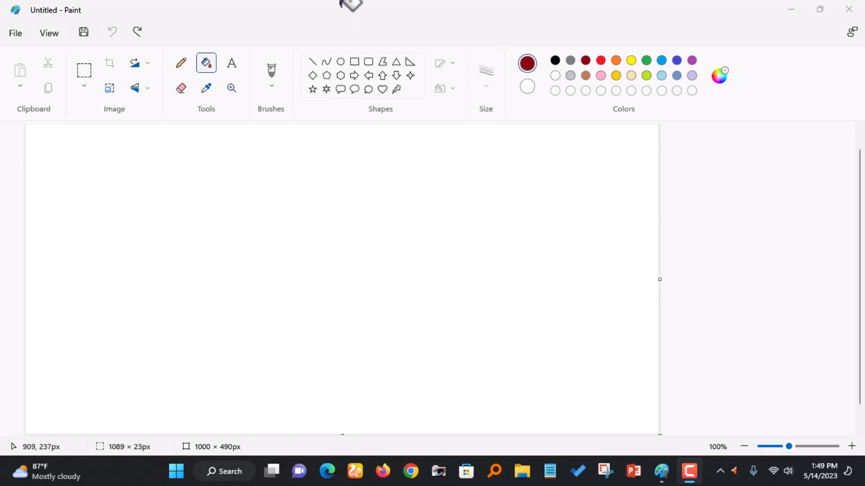
left_click(82, 67)
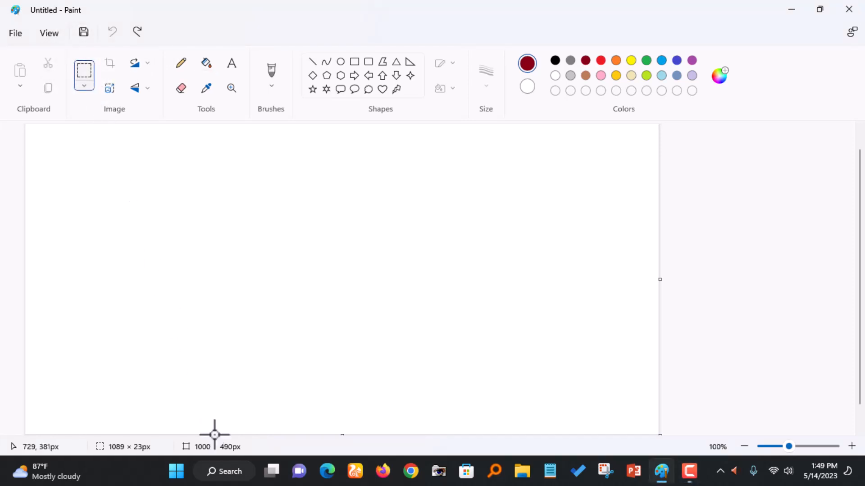
mouse_move(859, 216)
left_mouse_down()
mouse_move(858, 237)
mouse_move(852, 188)
mouse_move(848, 220)
mouse_move(848, 212)
left_mouse_up()
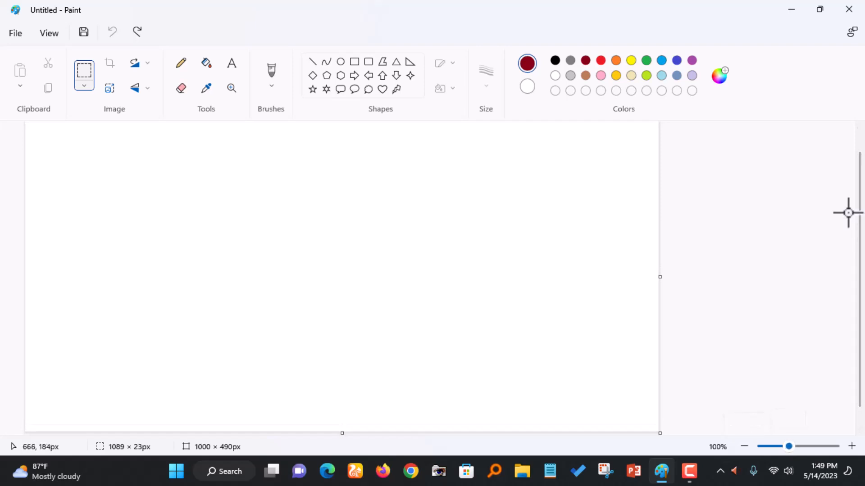
mouse_move(860, 212)
left_mouse_down()
mouse_move(860, 199)
mouse_move(860, 211)
left_mouse_up()
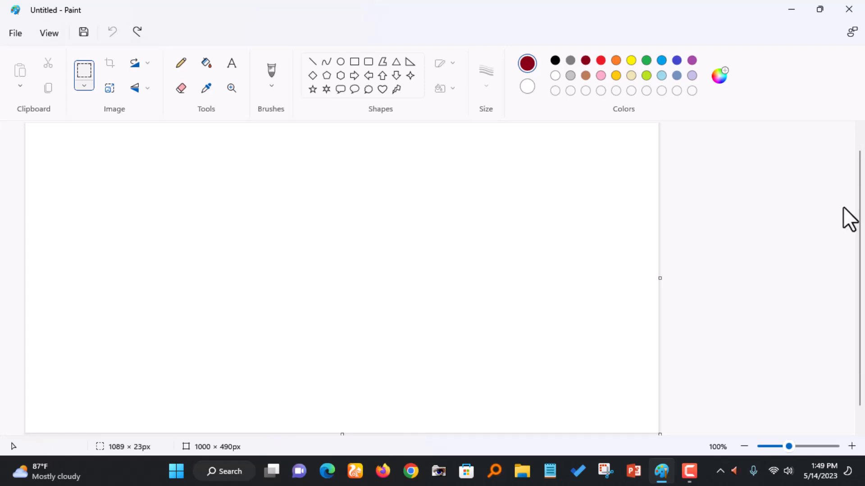
- Resize the canvas to 1000 by 490 pixels with the aspect ratio unlocked
left_click(108, 90)
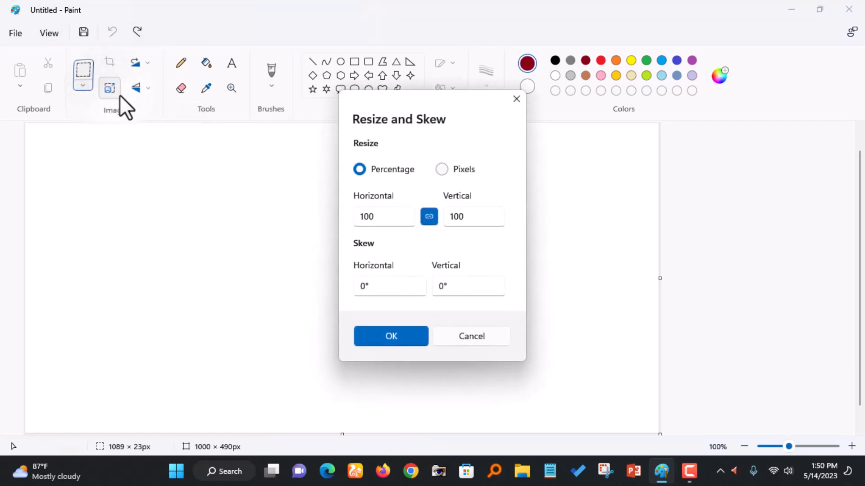
left_click(428, 217)
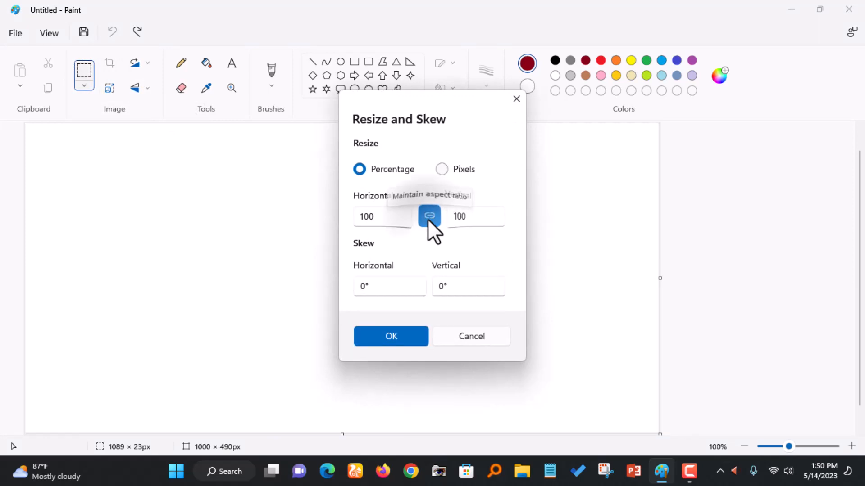
left_click(441, 172)
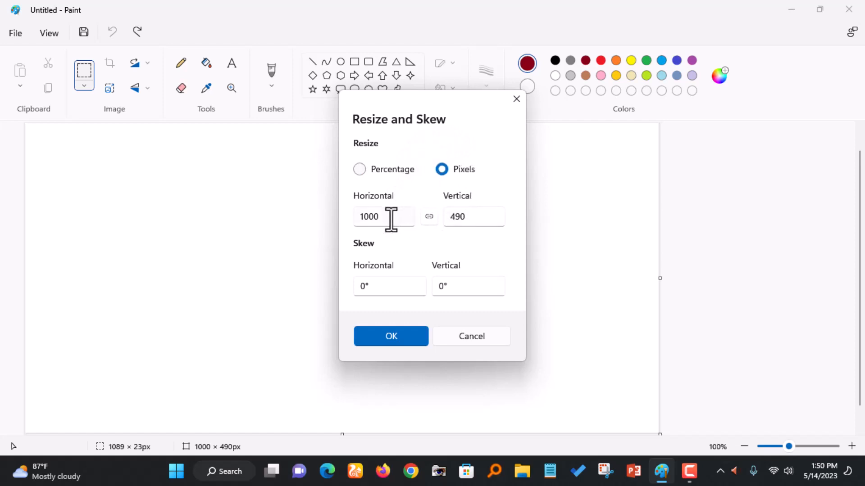
double_click(469, 216)
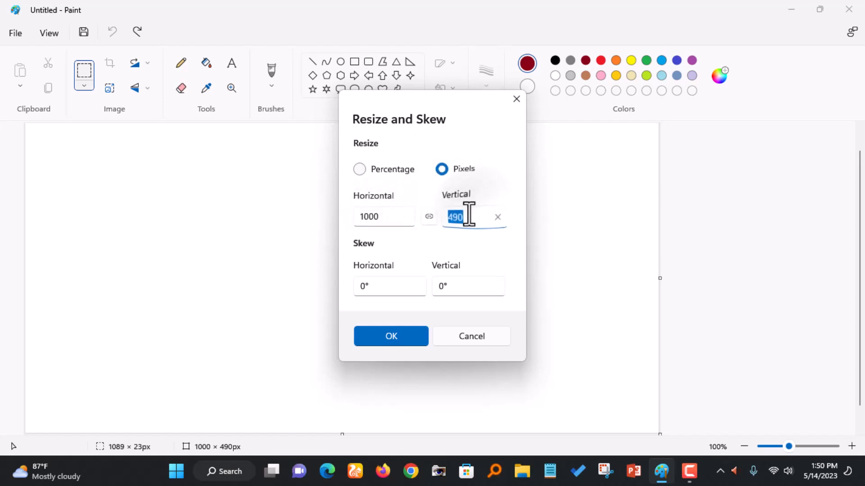
left_click(404, 340)
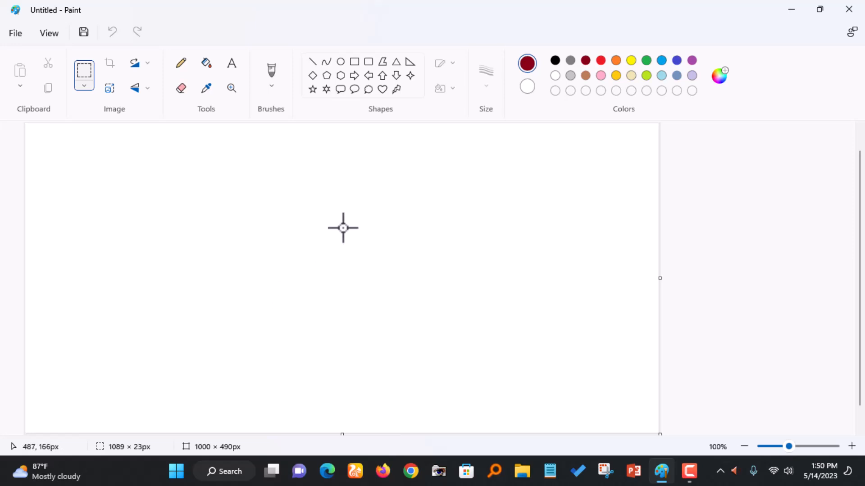
- Draw a black 1px diagonal line, about 414 × 505 px, from the canvas's upper edge down to its lower edge
left_click(311, 62)
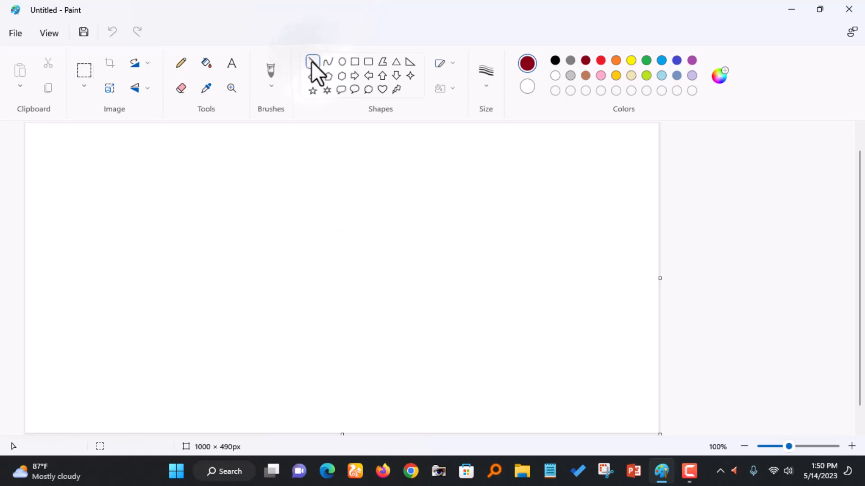
left_click(558, 59)
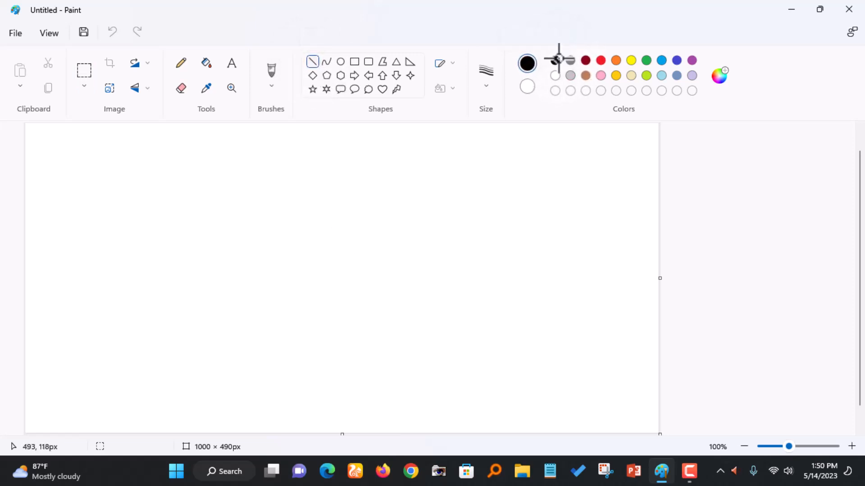
left_click(486, 88)
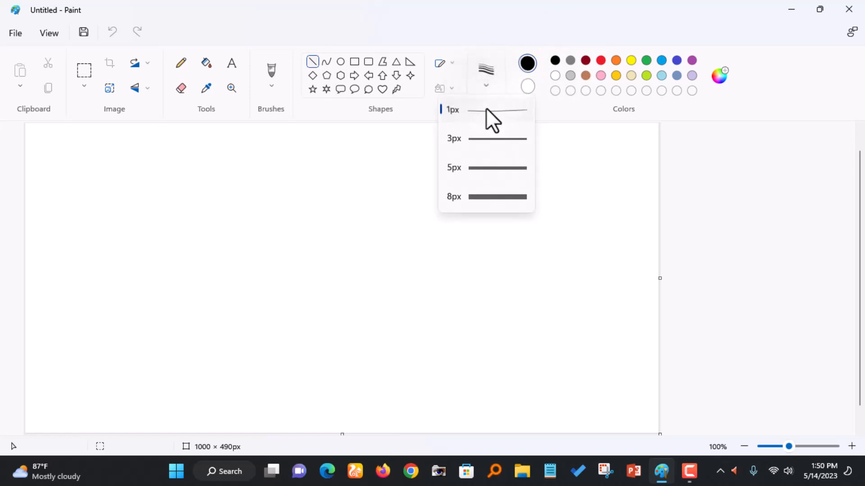
left_click(486, 108)
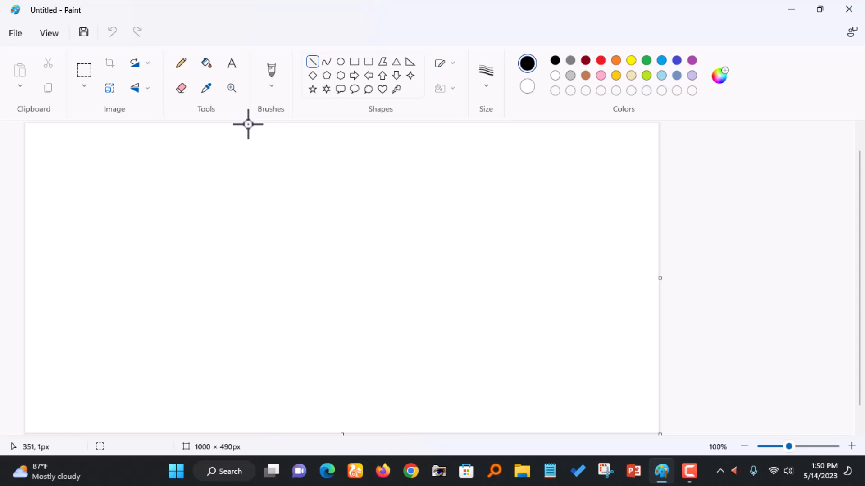
left_click_drag(249, 124, 510, 443)
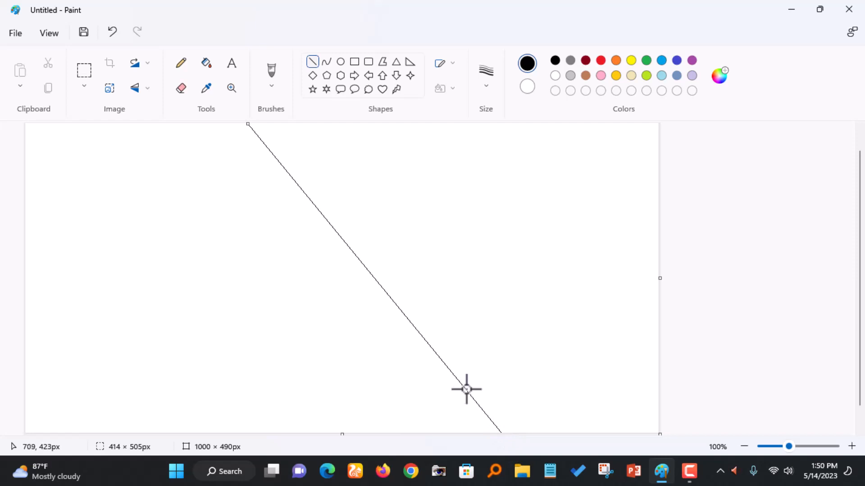
left_click_drag(467, 389, 462, 383)
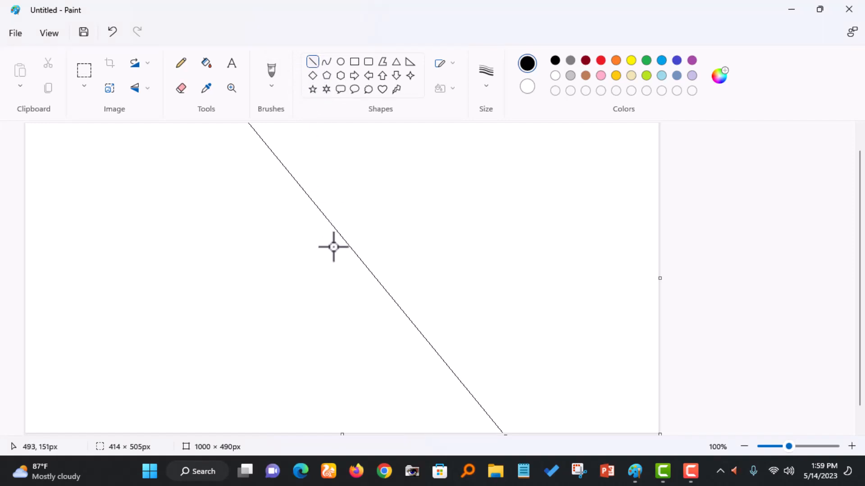
- Draw a line about 340 × 171 px rising rightward to the canvas's upper edge and move its lower end onto the diagonal
left_click_drag(334, 219, 548, 110)
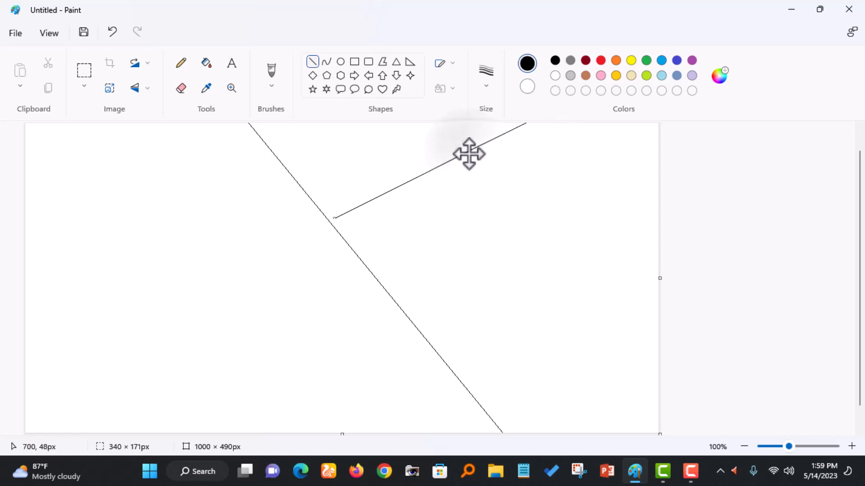
mouse_move(467, 153)
left_mouse_down()
mouse_move(446, 148)
mouse_move(462, 140)
left_mouse_up()
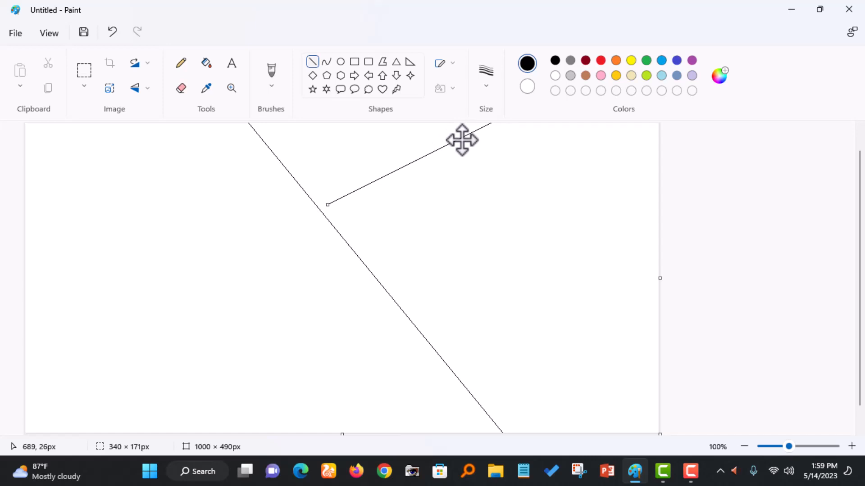
left_click_drag(462, 141, 451, 146)
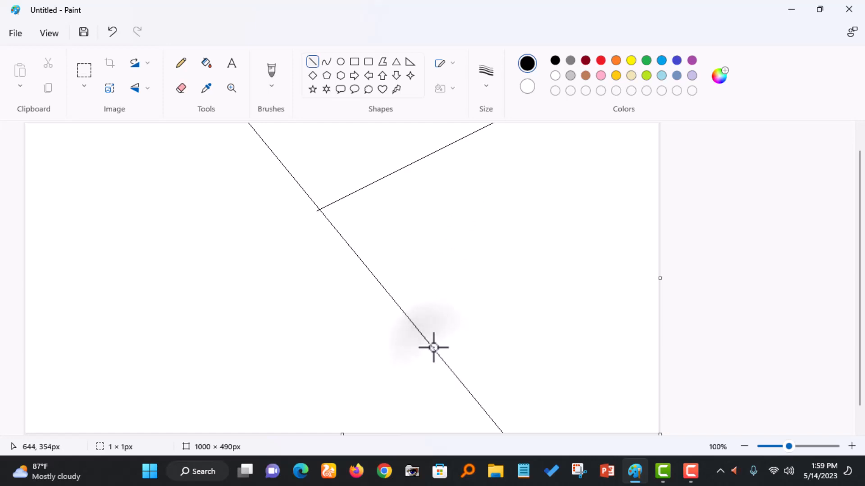
- Draw three lines from the diagonal to the right, left and lower canvas edges, about 359 × 217, 464 × 132 and 413 × 191 px
left_click_drag(433, 348, 660, 211)
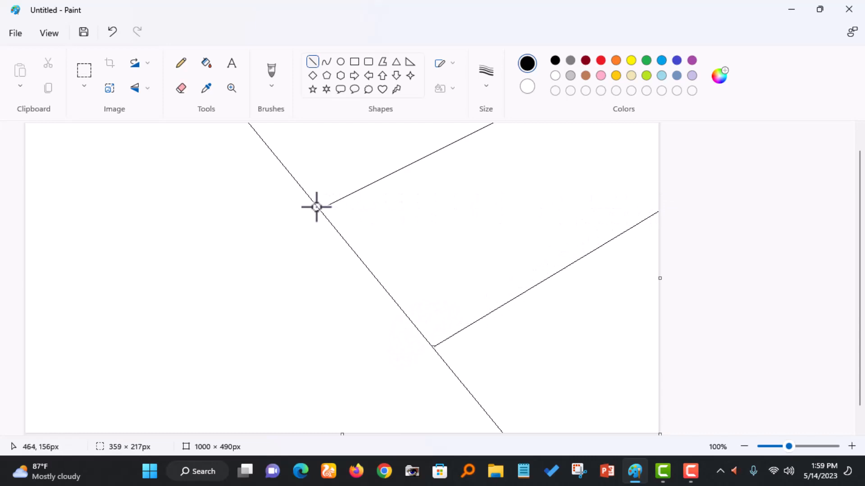
left_click_drag(317, 207, 24, 289)
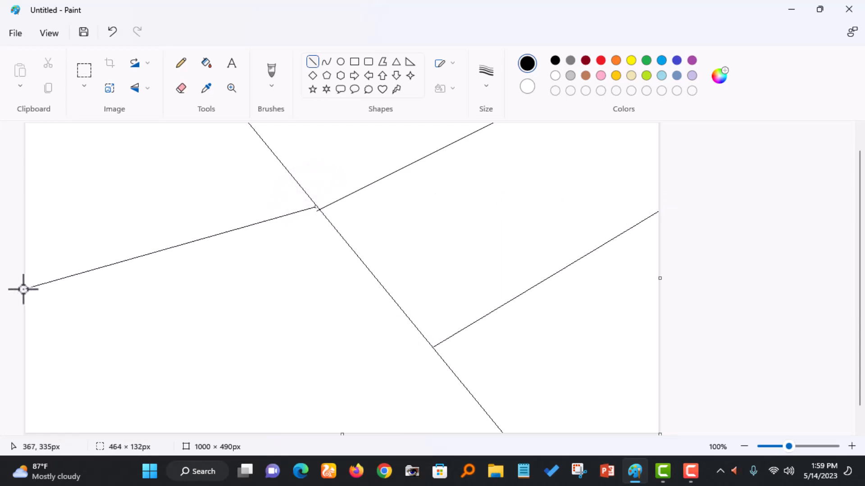
left_click_drag(406, 313, 145, 434)
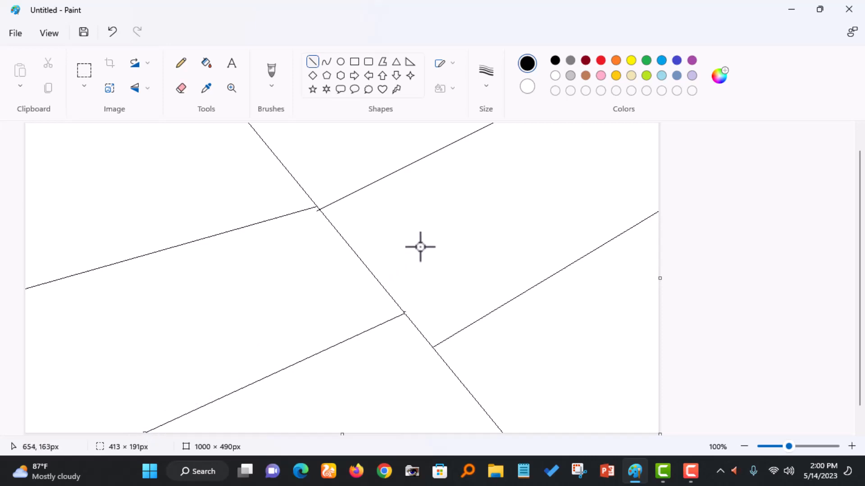
- Fill the large region right of the diagonal and the upper-left region with gold
left_click(615, 75)
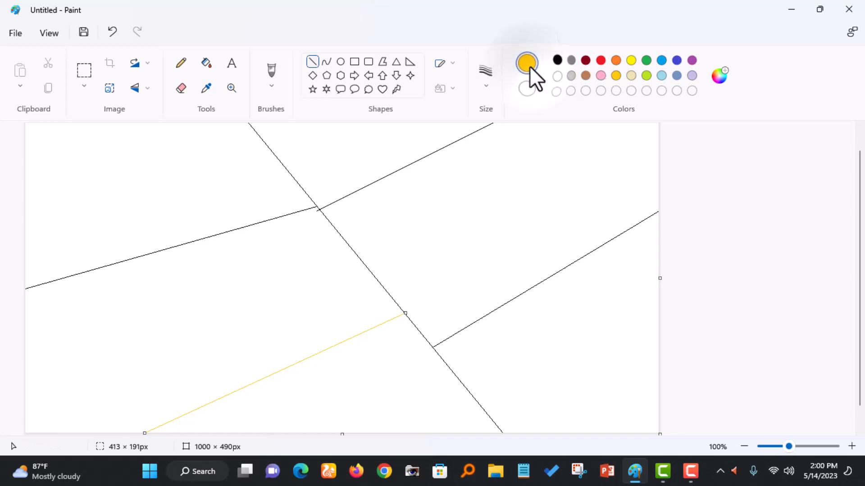
left_click(206, 65)
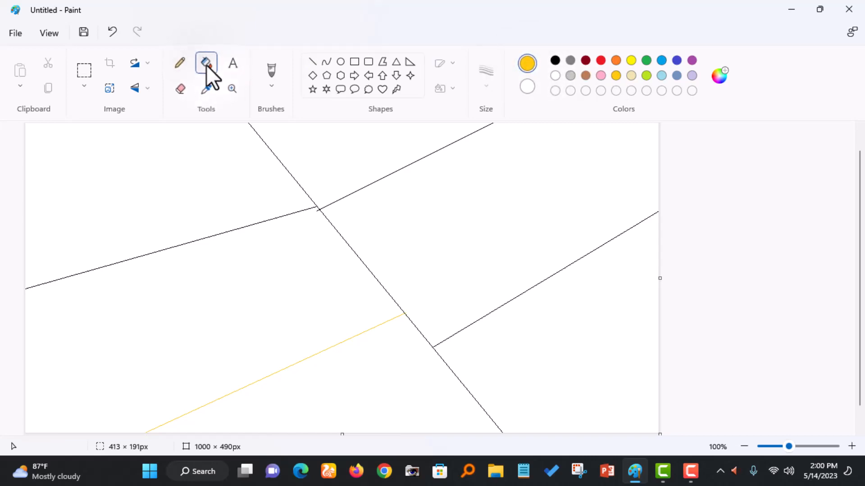
left_click(448, 197)
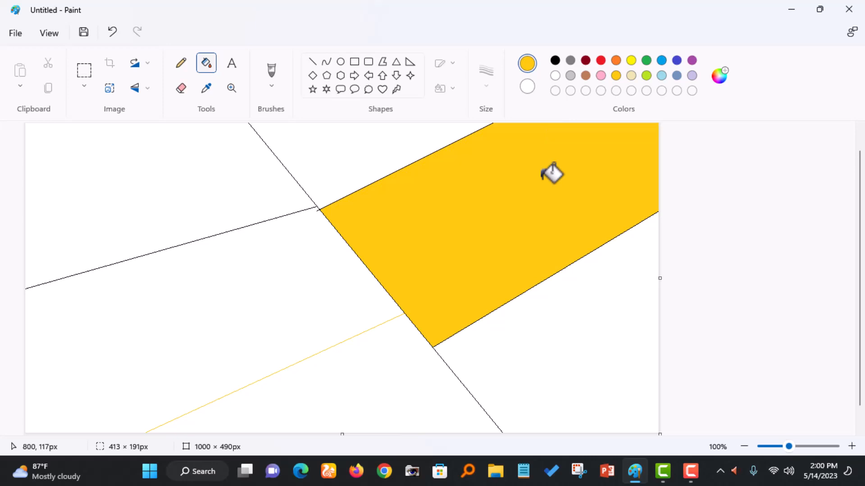
left_click(141, 193)
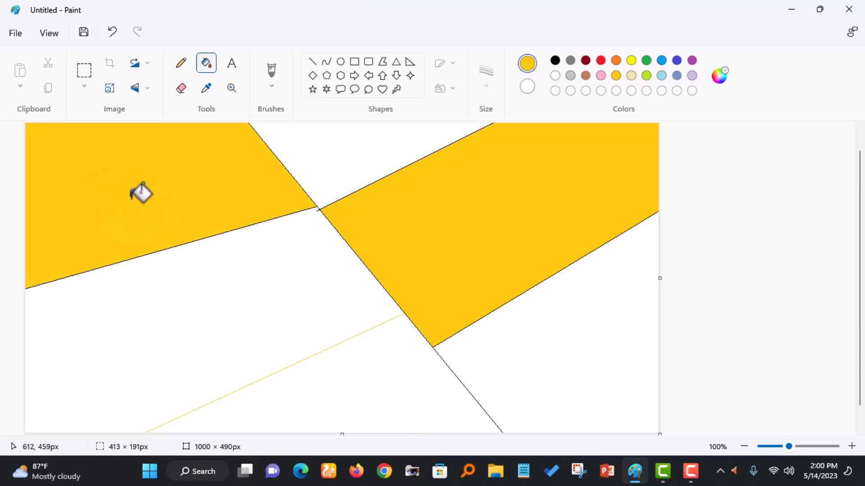
- Fill the upper middle triangle with red and the lower middle region with dark red
left_click(598, 65)
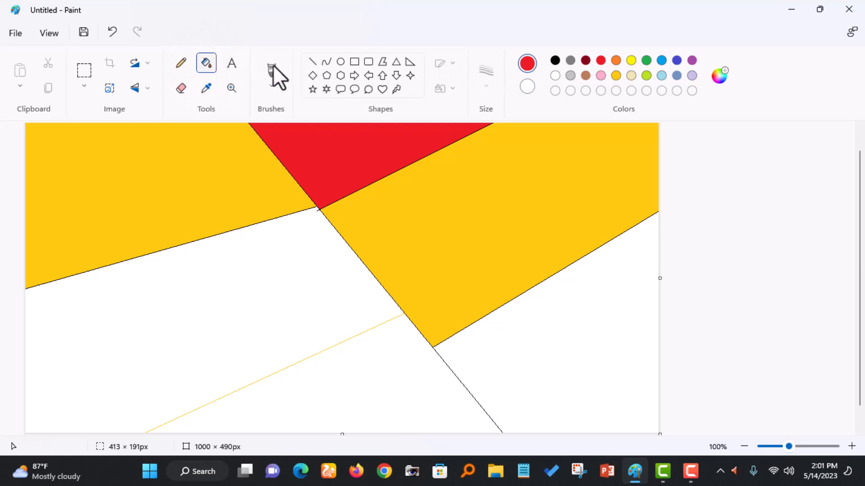
left_click(585, 60)
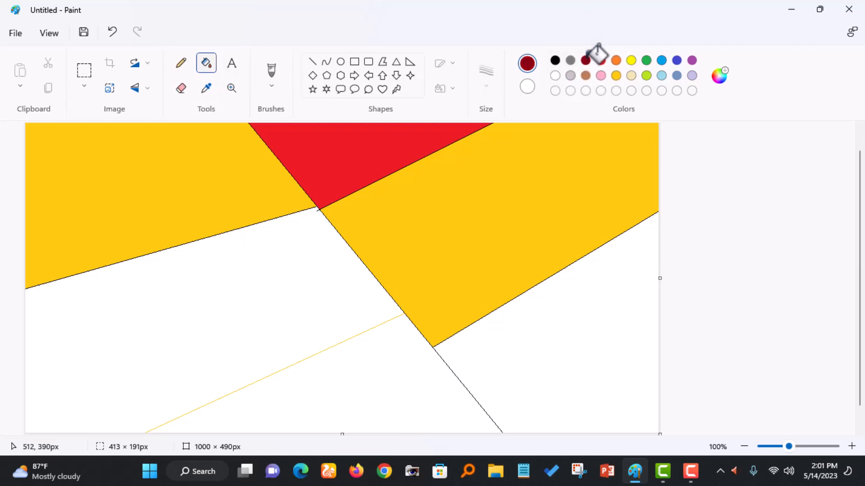
left_click(320, 376)
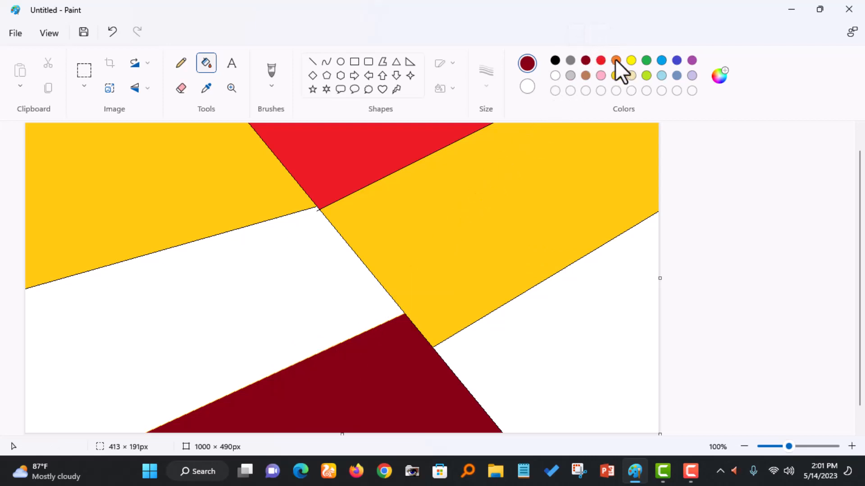
- Fill the lower-right region and the remaining white region on the left with yellow
left_click(631, 59)
left_click(584, 305)
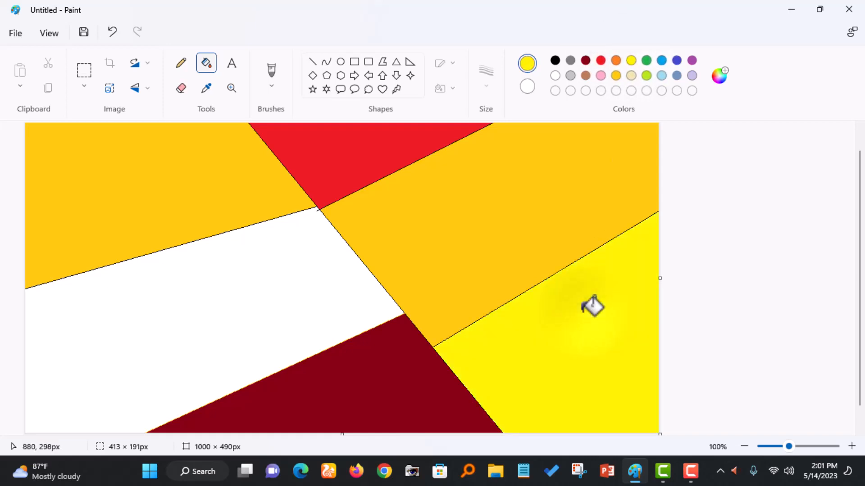
left_click(201, 309)
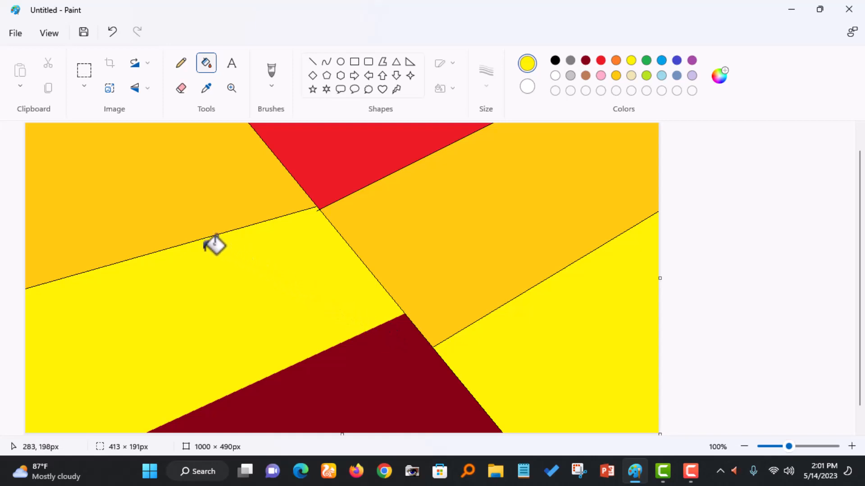
- Resize the picture to 1% horizontally and 100% vertically, with the aspect ratio unlocked
left_click(109, 88)
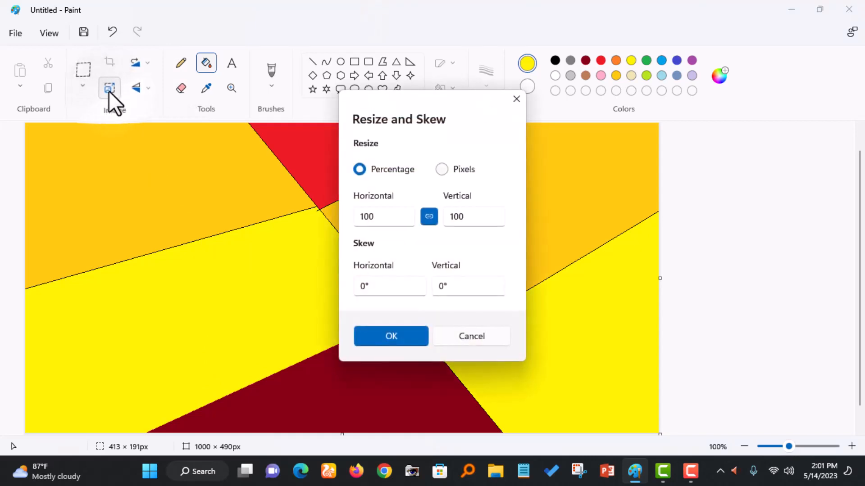
left_click(429, 217)
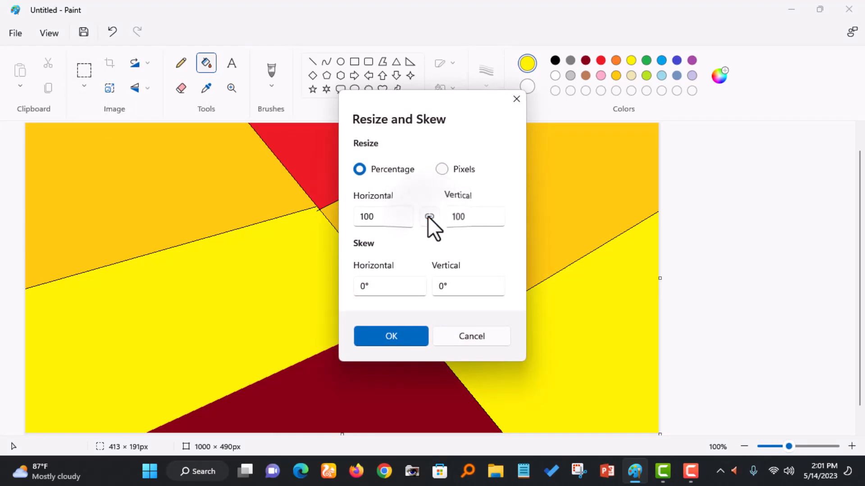
double_click(367, 217)
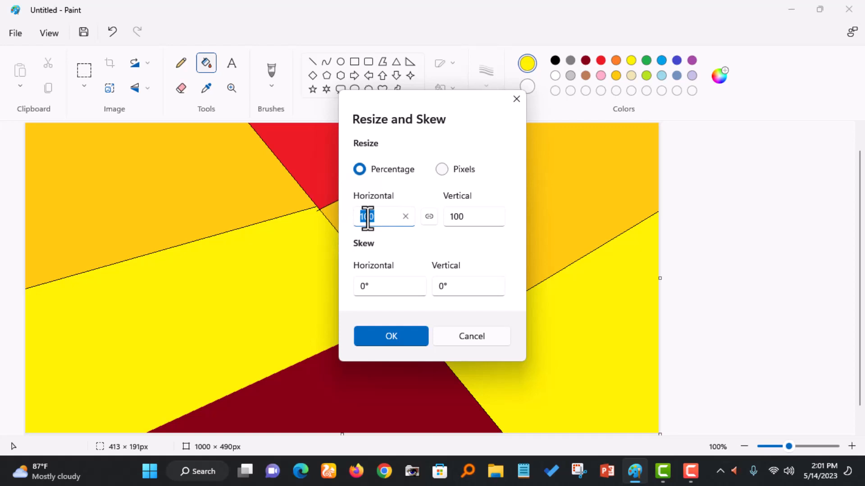
type("1")
left_click(390, 336)
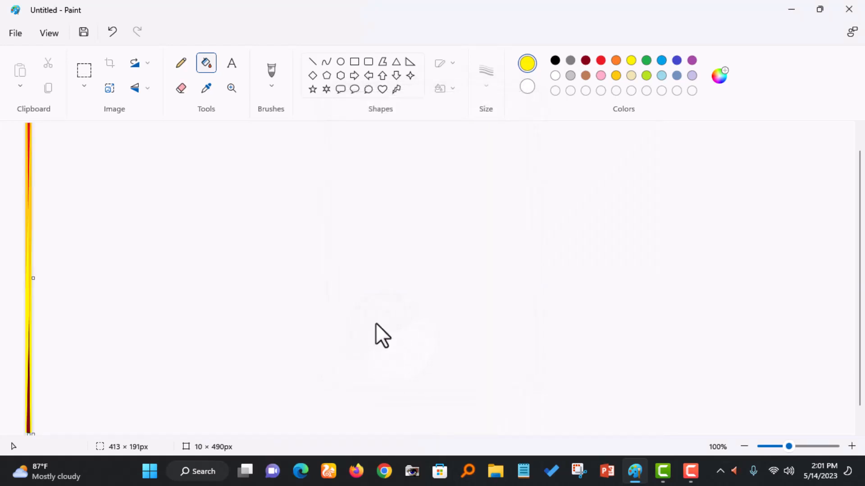
- Shrink the narrow strip once more to 1% of its width, without maintaining the aspect ratio and with the height kept at 100%
left_click(109, 88)
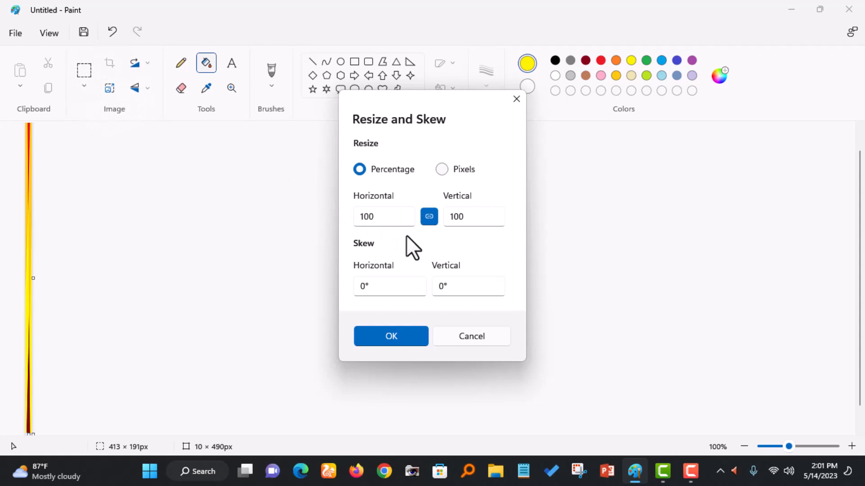
left_click(430, 221)
double_click(368, 216)
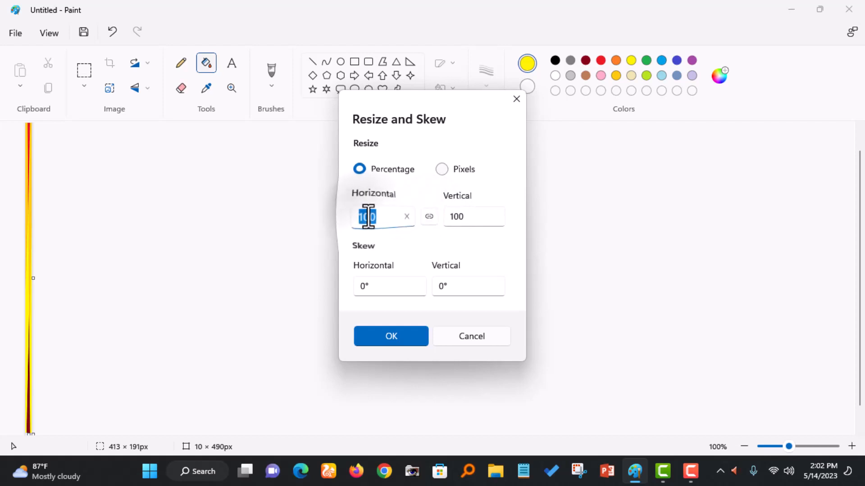
type("1")
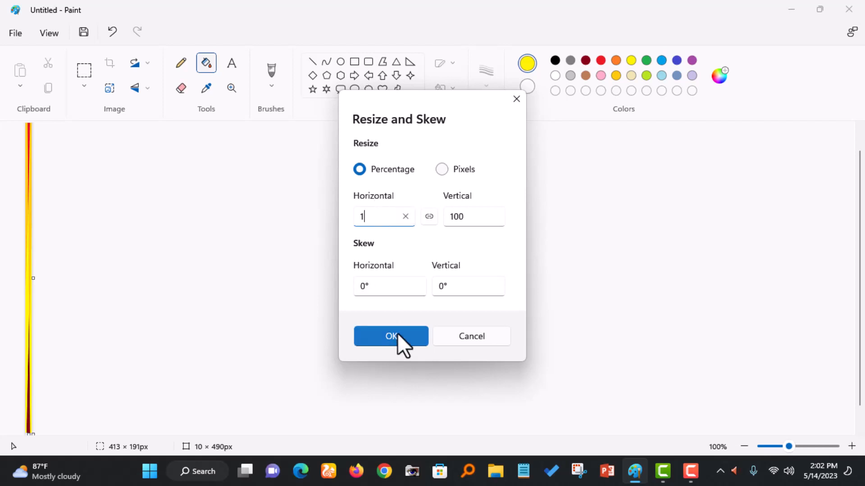
left_click_drag(377, 220, 362, 244)
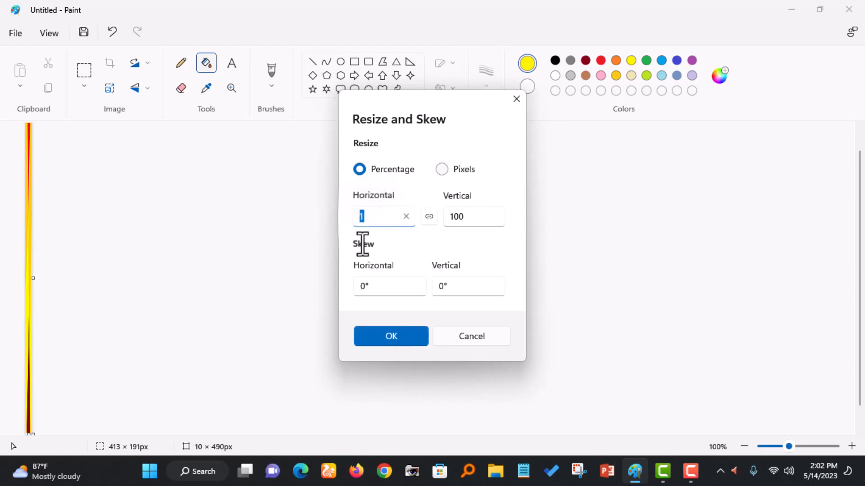
left_click(394, 335)
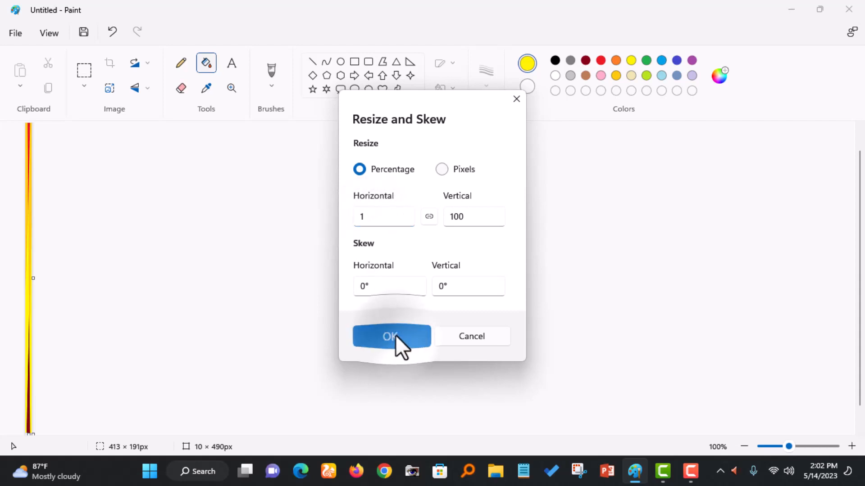
- Stretch the strip to 1000 pixels wide, with the aspect ratio unlocked and the height kept at 490 pixels
left_click(108, 88)
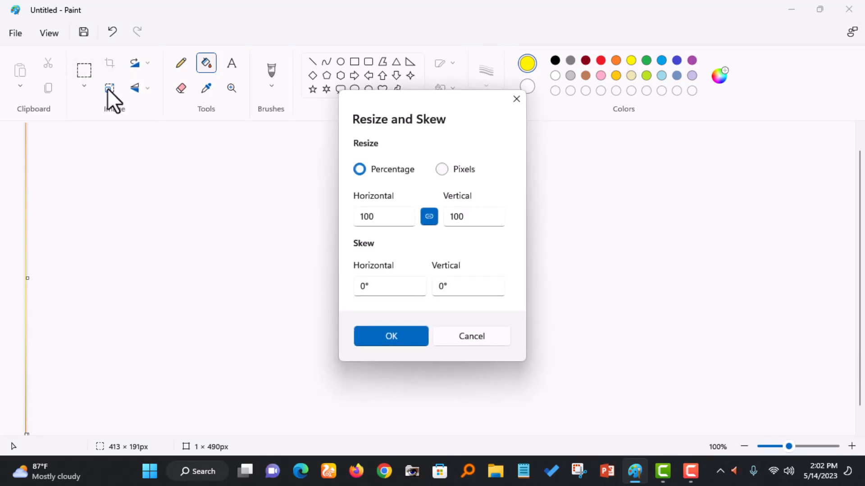
left_click(443, 169)
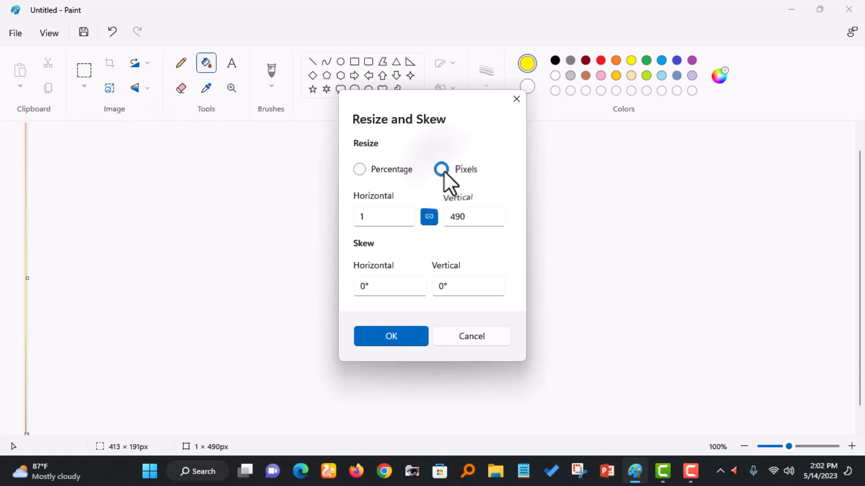
left_click(428, 217)
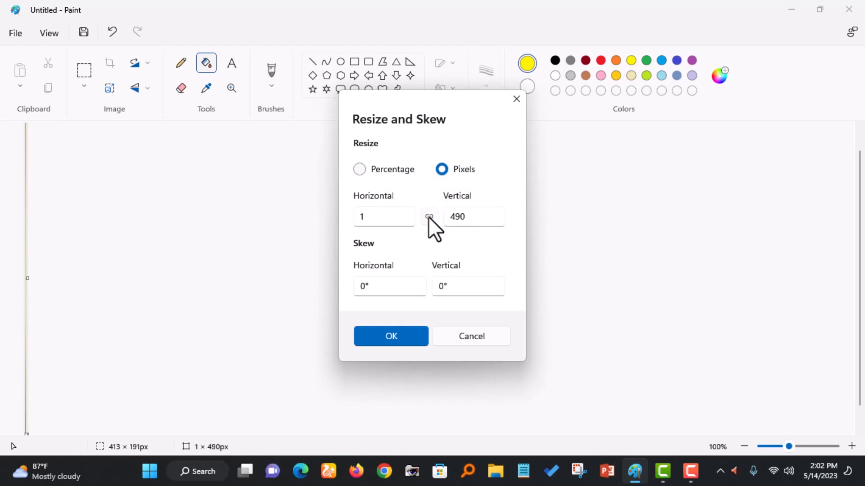
left_click(378, 216)
type("1000")
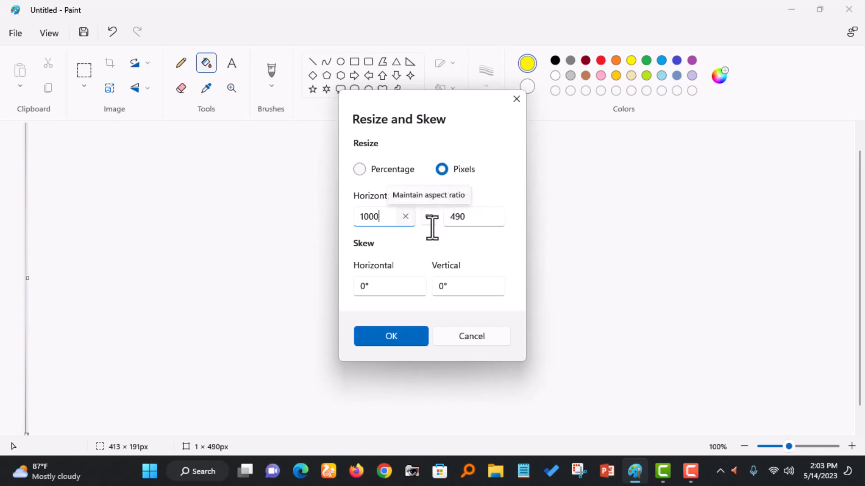
left_click_drag(383, 215, 354, 219)
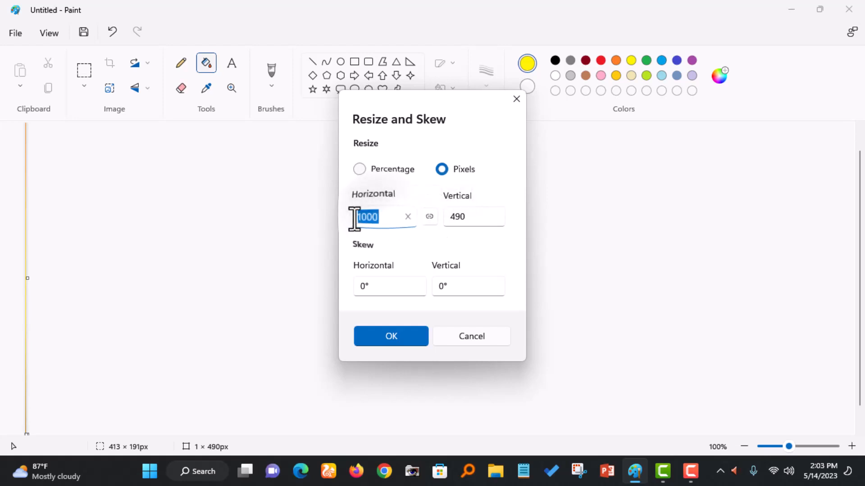
left_click(389, 336)
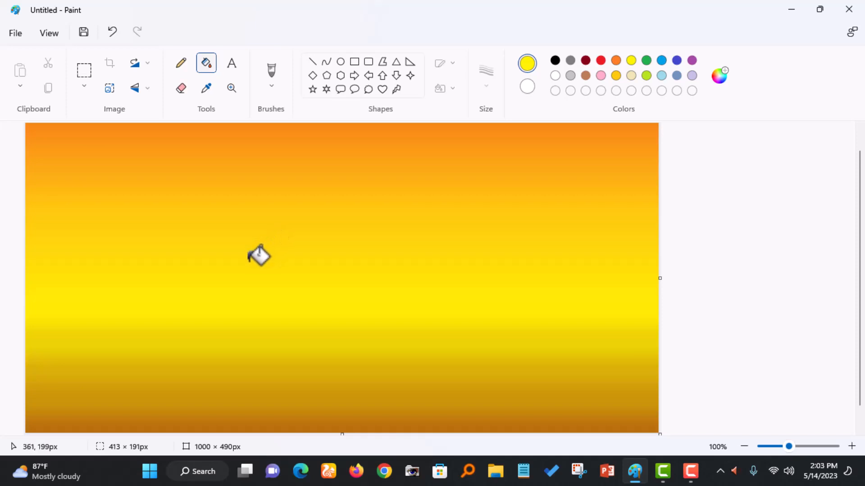
- Paint a tree trunk with roots, two main upper branches and a short right stub using the 8 px Brush in black
left_click(272, 86)
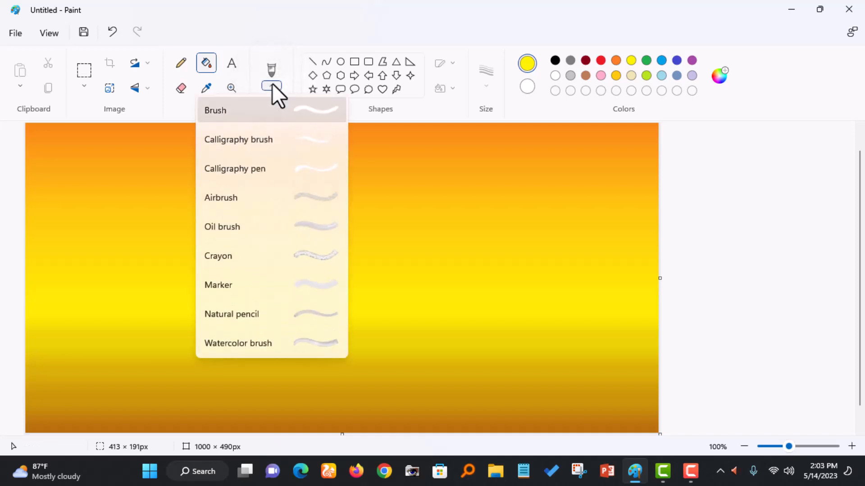
left_click(223, 112)
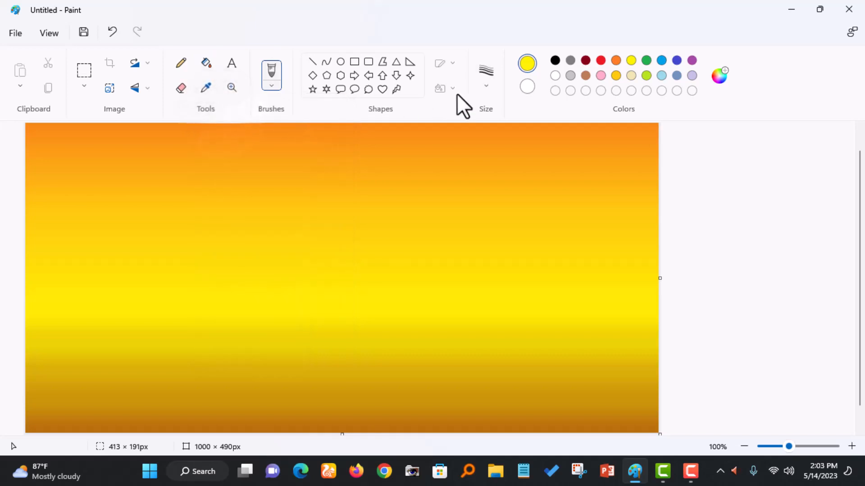
left_click(484, 91)
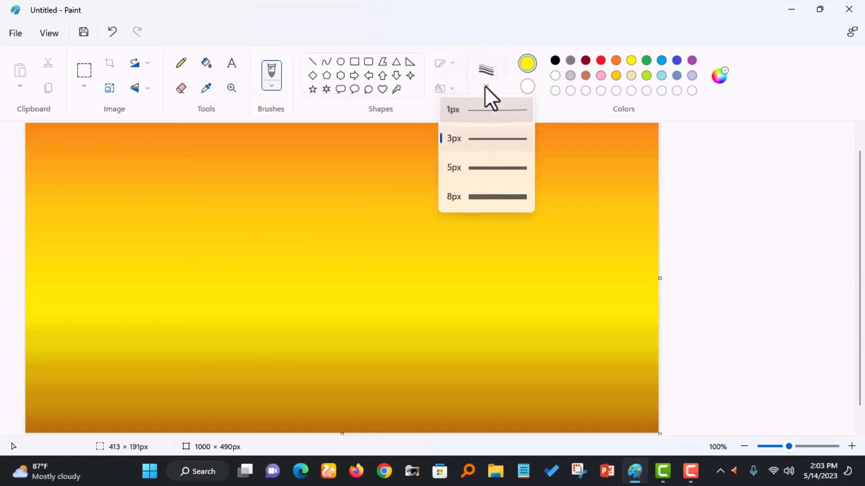
left_click(481, 197)
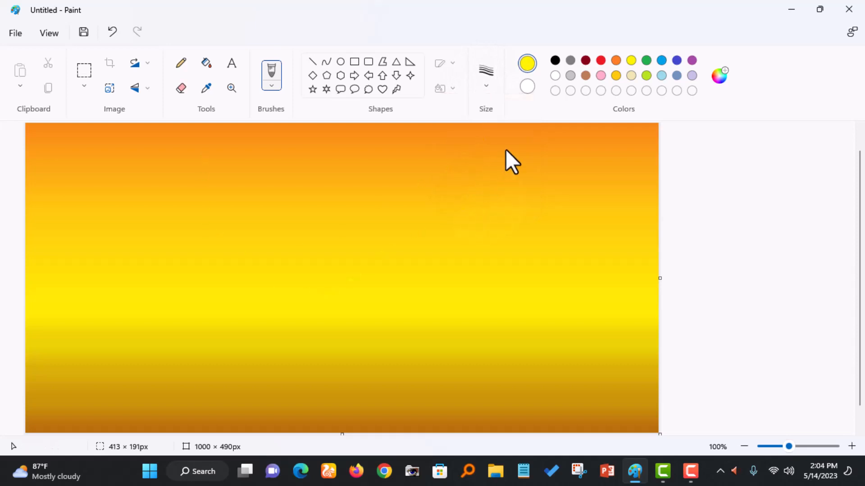
left_click(555, 61)
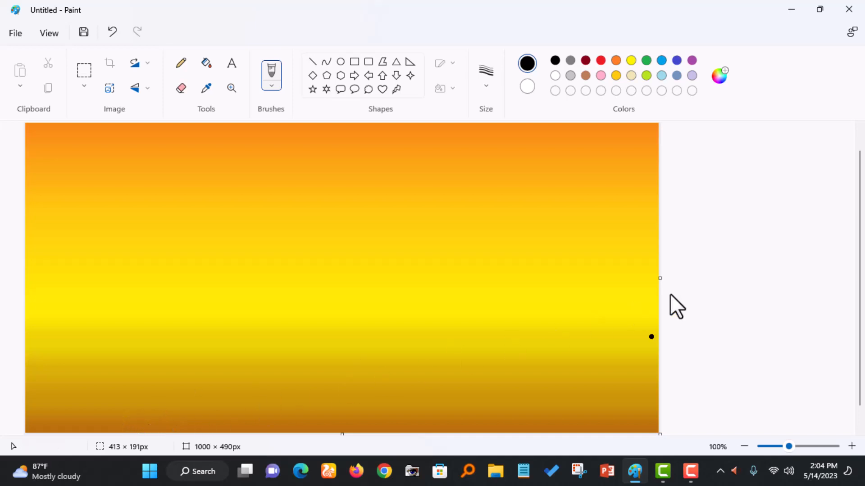
left_click_drag(860, 245, 860, 265)
left_click_drag(859, 233, 859, 218)
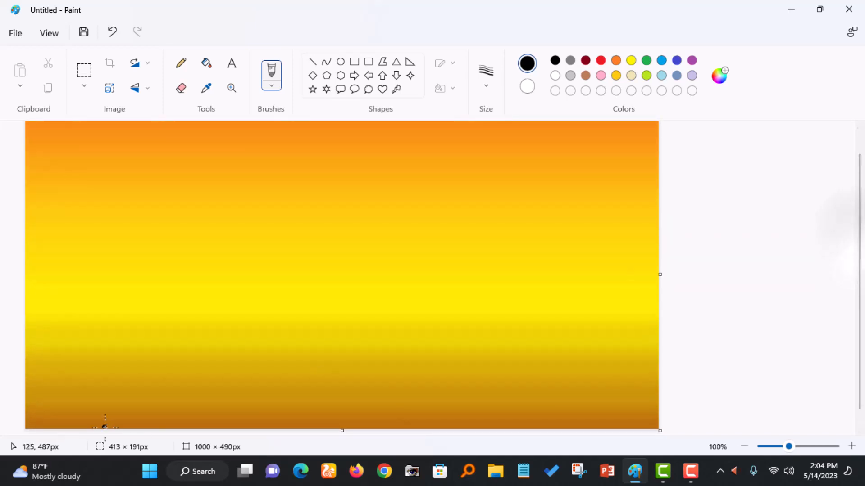
mouse_move(104, 427)
left_mouse_down()
mouse_move(144, 375)
mouse_move(187, 248)
mouse_move(146, 139)
mouse_move(201, 234)
mouse_move(166, 379)
mouse_move(171, 409)
mouse_move(151, 406)
mouse_move(145, 423)
mouse_move(160, 423)
mouse_move(126, 424)
mouse_move(149, 404)
mouse_move(159, 338)
mouse_move(162, 410)
mouse_move(176, 427)
mouse_move(168, 358)
mouse_move(193, 233)
mouse_move(184, 332)
mouse_move(204, 233)
mouse_move(366, 151)
left_mouse_up()
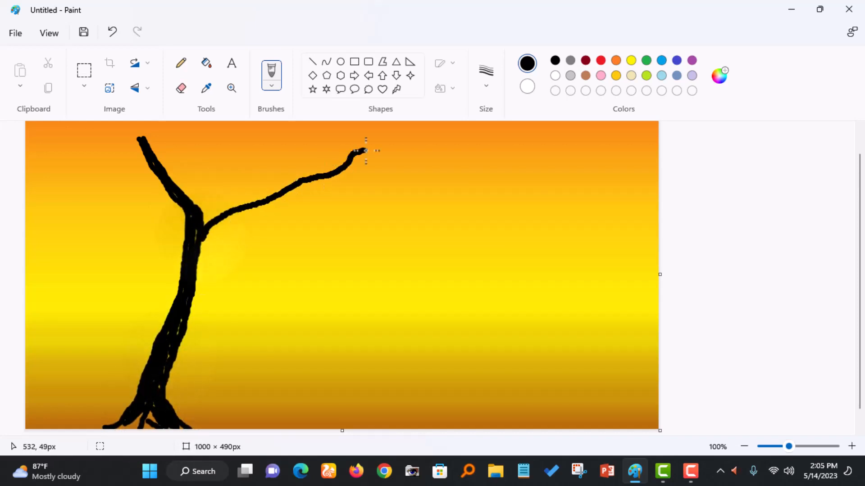
mouse_move(199, 261)
left_mouse_down()
mouse_move(340, 171)
mouse_move(299, 190)
left_mouse_up()
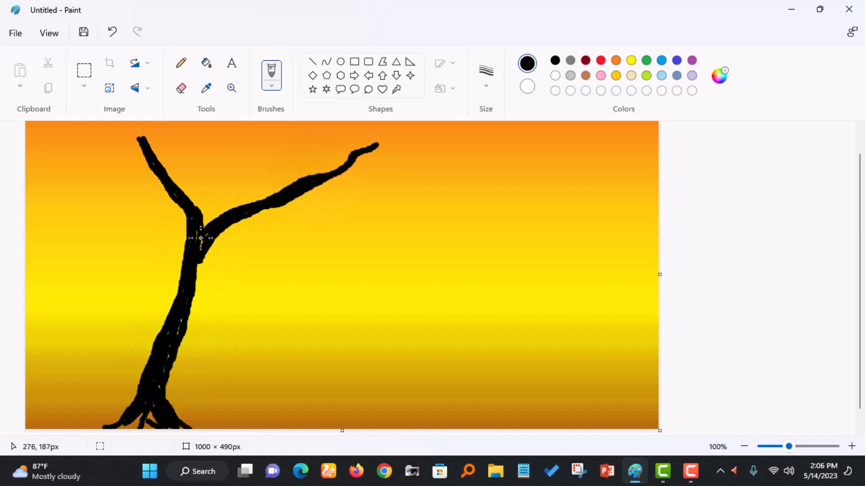
mouse_move(207, 246)
left_mouse_down()
mouse_move(192, 304)
mouse_move(230, 280)
mouse_move(201, 283)
mouse_move(262, 283)
left_mouse_up()
left_click_drag(150, 414, 111, 431)
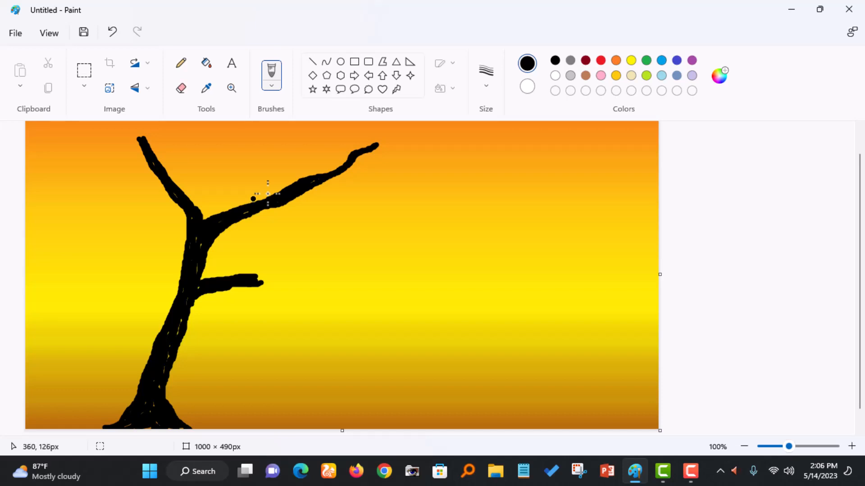
- Add black 8 px side branches along the tree's right main branch and on both sides of its left main branch
mouse_move(264, 200)
left_mouse_down()
mouse_move(276, 179)
mouse_move(318, 196)
left_mouse_up()
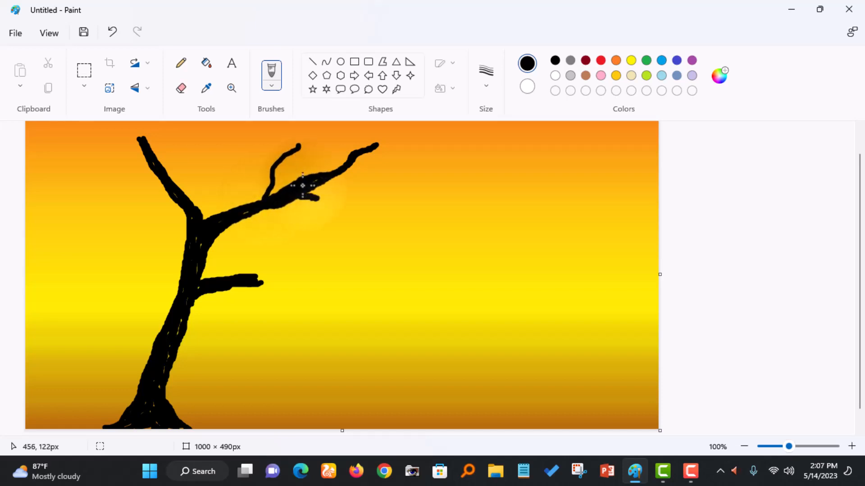
mouse_move(160, 165)
left_mouse_down()
mouse_move(173, 139)
mouse_move(144, 176)
mouse_move(100, 204)
mouse_move(97, 181)
mouse_move(60, 158)
left_mouse_up()
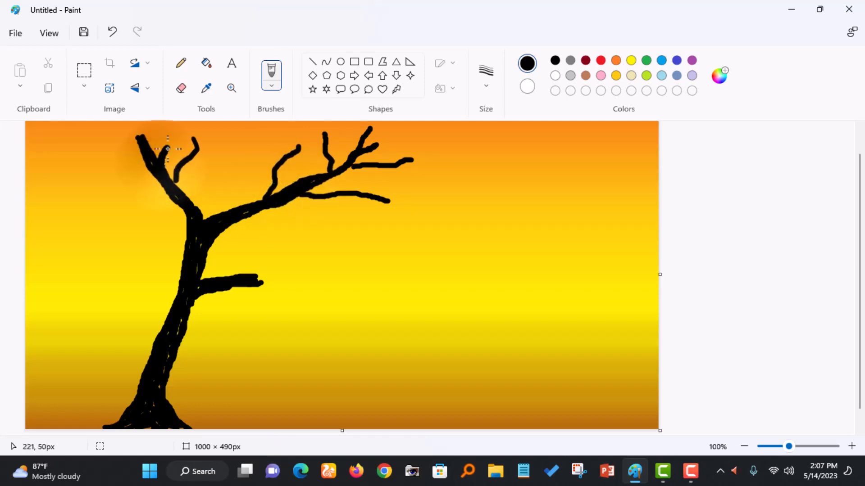
mouse_move(135, 181)
left_mouse_down()
mouse_move(120, 169)
mouse_move(119, 138)
mouse_move(122, 153)
mouse_move(80, 139)
left_mouse_up()
mouse_move(116, 206)
left_mouse_down()
mouse_move(81, 237)
mouse_move(71, 174)
left_mouse_up()
left_click_drag(83, 197, 51, 234)
left_click_drag(382, 145, 421, 136)
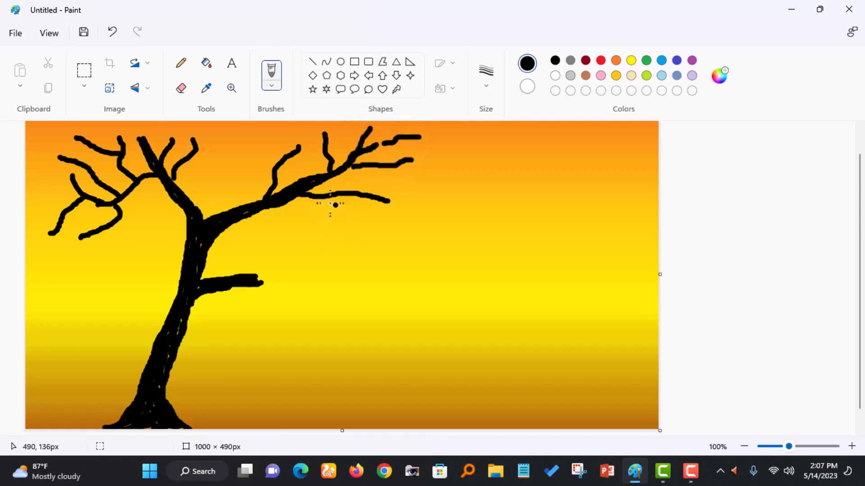
left_click_drag(331, 199, 364, 227)
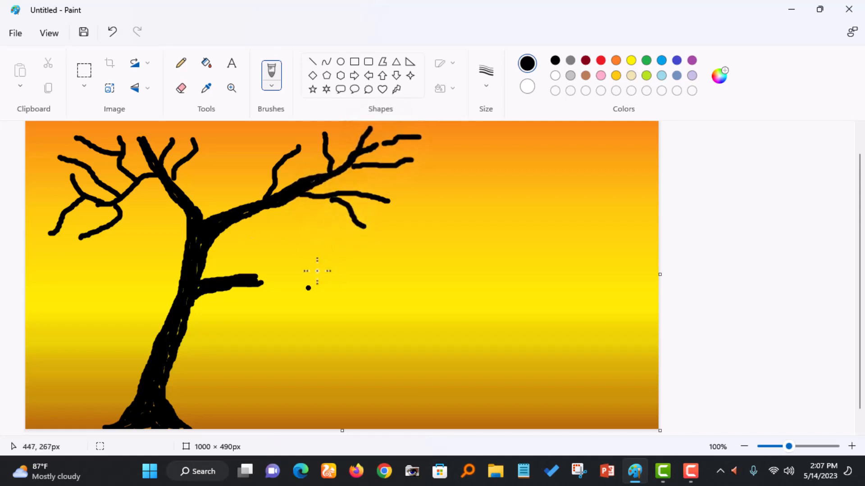
- Paint thinner black twigs on the tree's right-hand branches with a 5 px brush
left_click(485, 88)
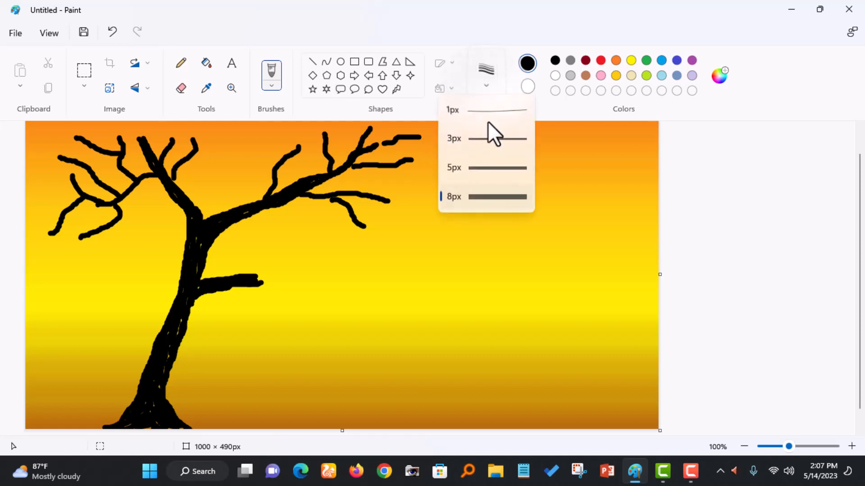
left_click(492, 166)
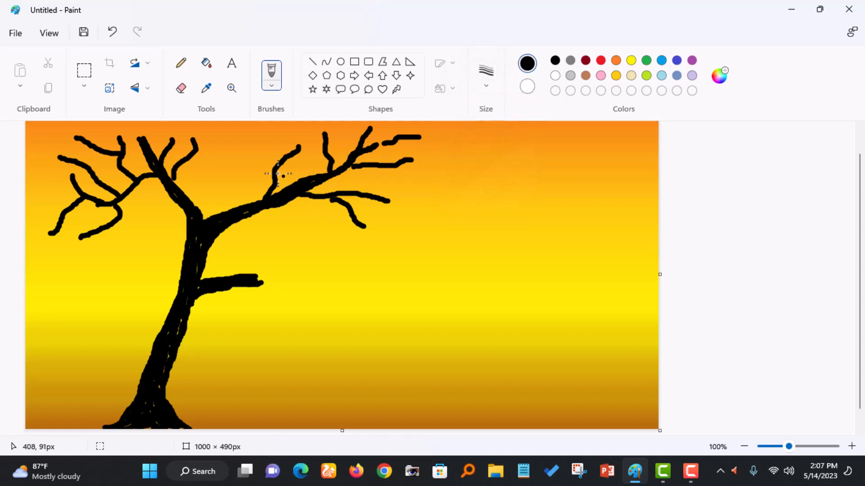
mouse_move(288, 168)
left_mouse_down()
mouse_move(307, 158)
mouse_move(282, 158)
mouse_move(270, 142)
left_mouse_up()
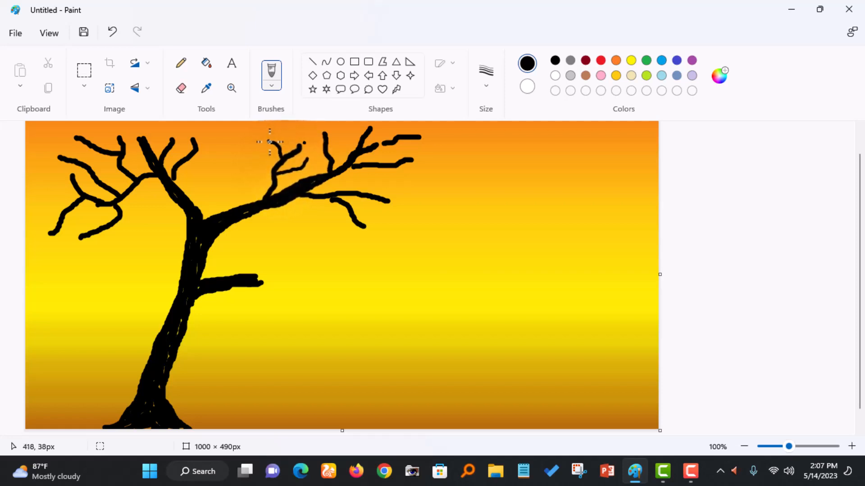
mouse_move(331, 156)
left_mouse_down()
mouse_move(343, 135)
mouse_move(391, 126)
mouse_move(403, 146)
mouse_move(428, 155)
left_mouse_up()
mouse_move(379, 170)
left_mouse_down()
mouse_move(431, 184)
mouse_move(401, 191)
mouse_move(437, 205)
left_mouse_up()
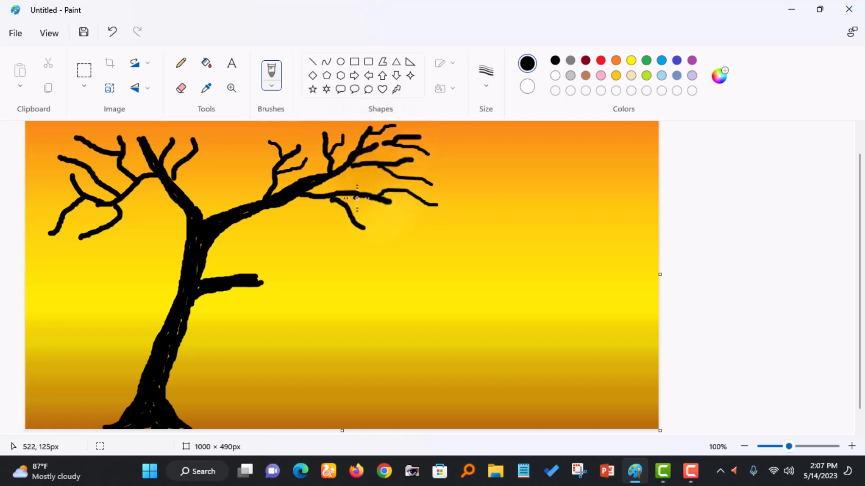
left_click_drag(356, 195, 415, 239)
mouse_move(374, 220)
left_mouse_down()
mouse_move(385, 253)
mouse_move(424, 221)
left_mouse_up()
left_click_drag(339, 222, 343, 210)
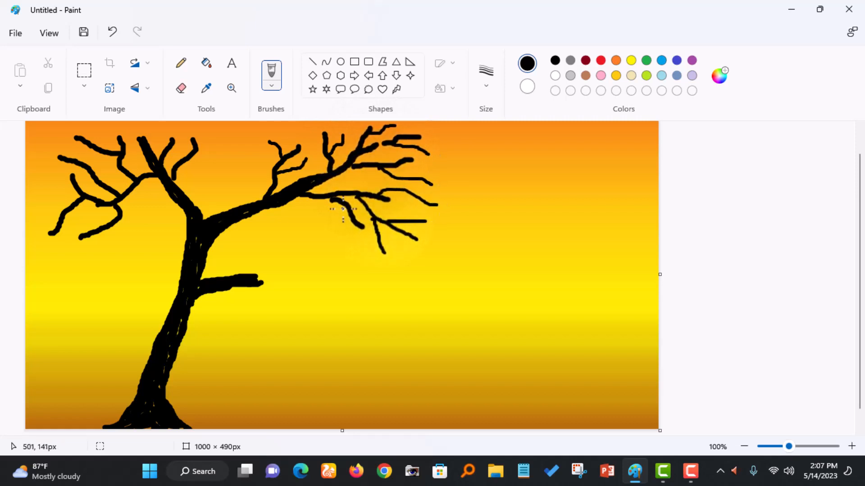
- Add thin 5 px black twigs to the branches around the tree's left main branch
mouse_move(162, 150)
left_mouse_down()
mouse_move(157, 128)
mouse_move(213, 128)
left_mouse_up()
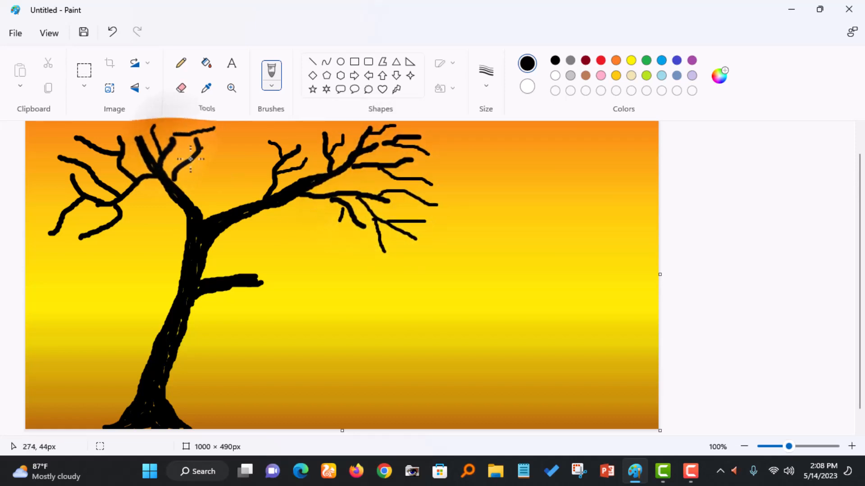
left_click_drag(192, 159, 230, 168)
mouse_move(122, 138)
left_mouse_down()
mouse_move(131, 123)
mouse_move(70, 148)
left_mouse_up()
mouse_move(72, 183)
left_mouse_down()
mouse_move(52, 197)
mouse_move(51, 173)
left_mouse_up()
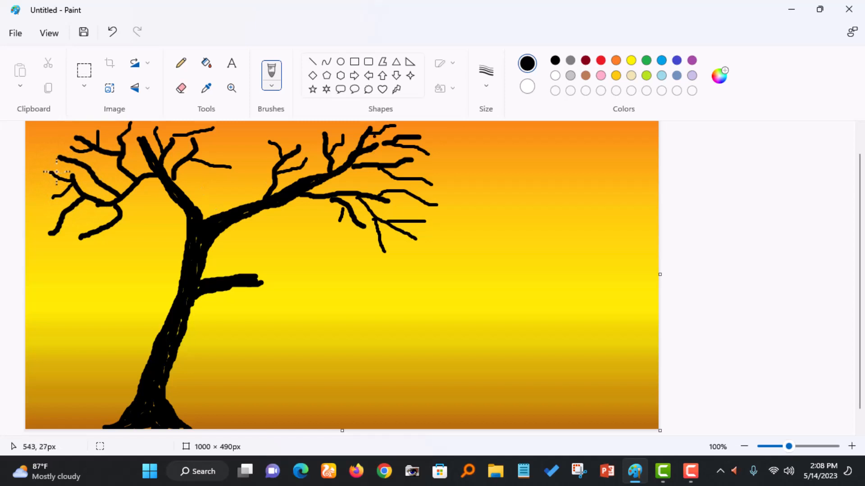
- Add thin 3 px black twigs to the branches along both the left and right main branches of the tree
left_click(481, 87)
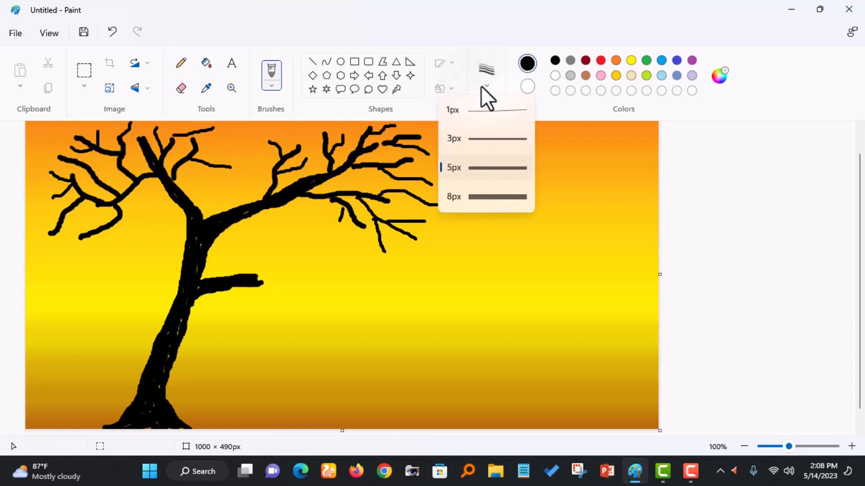
left_click(488, 139)
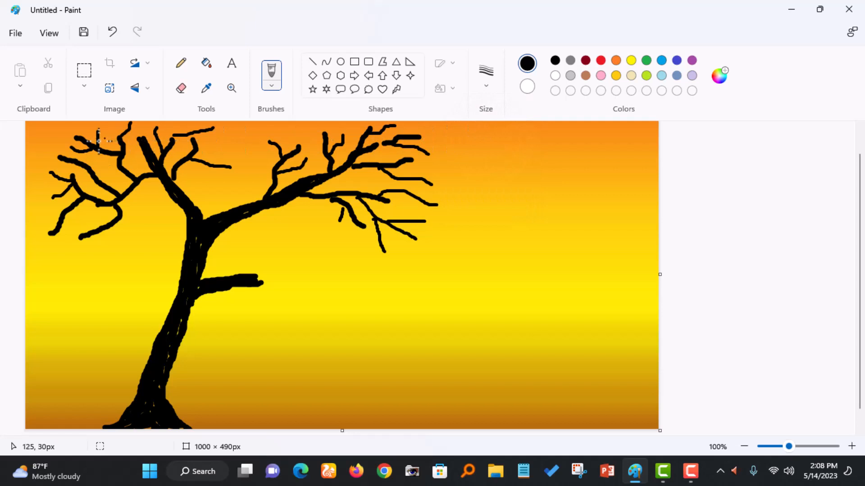
mouse_move(99, 140)
left_mouse_down()
mouse_move(69, 130)
mouse_move(66, 157)
mouse_move(57, 149)
mouse_move(61, 176)
mouse_move(42, 189)
mouse_move(61, 196)
mouse_move(57, 208)
mouse_move(45, 199)
mouse_move(70, 236)
left_mouse_up()
mouse_move(62, 216)
left_mouse_down()
mouse_move(70, 234)
mouse_move(43, 223)
mouse_move(75, 226)
left_mouse_up()
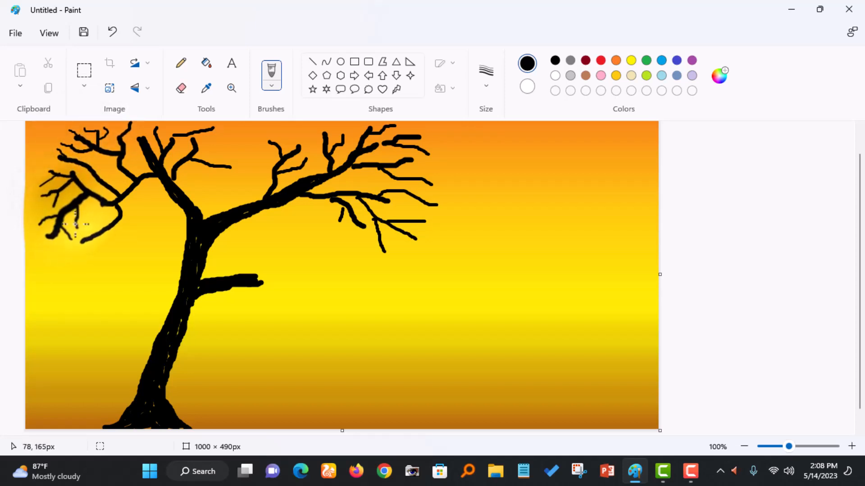
mouse_move(205, 159)
left_mouse_down()
mouse_move(236, 152)
mouse_move(224, 136)
mouse_move(183, 122)
left_mouse_up()
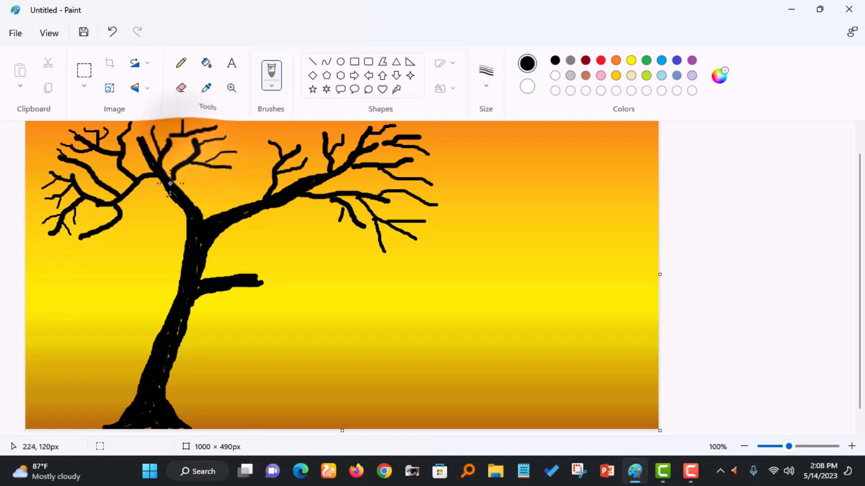
mouse_move(168, 197)
left_mouse_down()
mouse_move(136, 218)
mouse_move(230, 184)
left_mouse_up()
mouse_move(301, 171)
left_mouse_down()
mouse_move(322, 168)
mouse_move(295, 150)
mouse_move(289, 133)
mouse_move(336, 132)
left_mouse_up()
left_click_drag(407, 174, 441, 165)
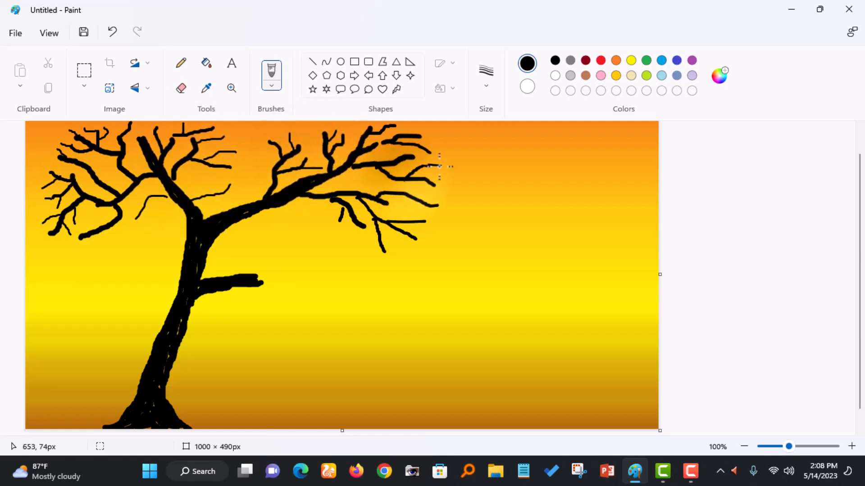
mouse_move(407, 192)
left_mouse_down()
mouse_move(466, 188)
mouse_move(425, 216)
mouse_move(452, 203)
left_mouse_up()
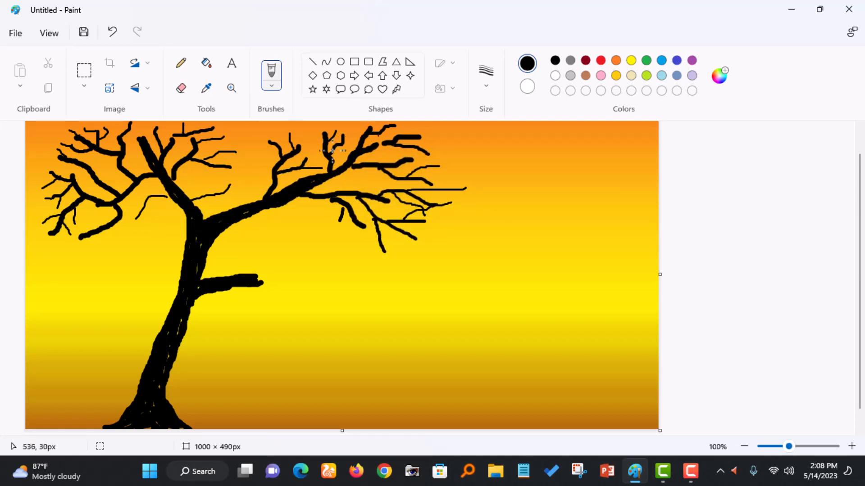
- Add fine 1 px black twigs to the upper and lower branches growing from the tree's right main branch
left_click(488, 86)
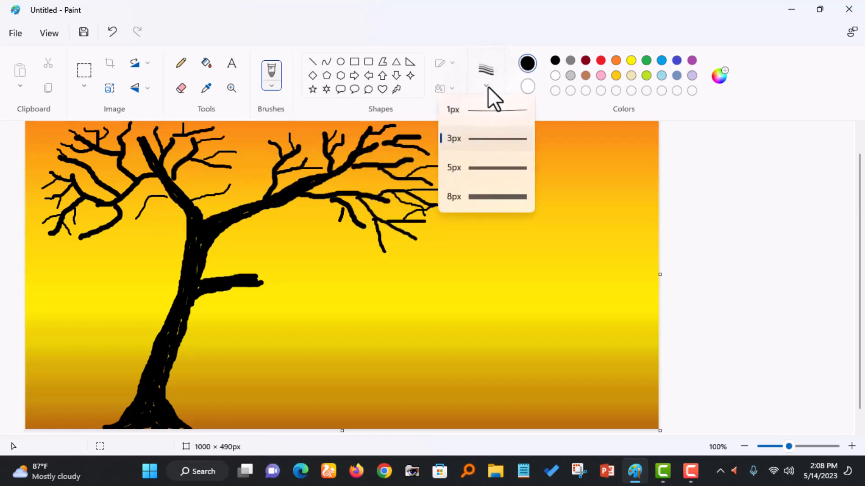
left_click(488, 109)
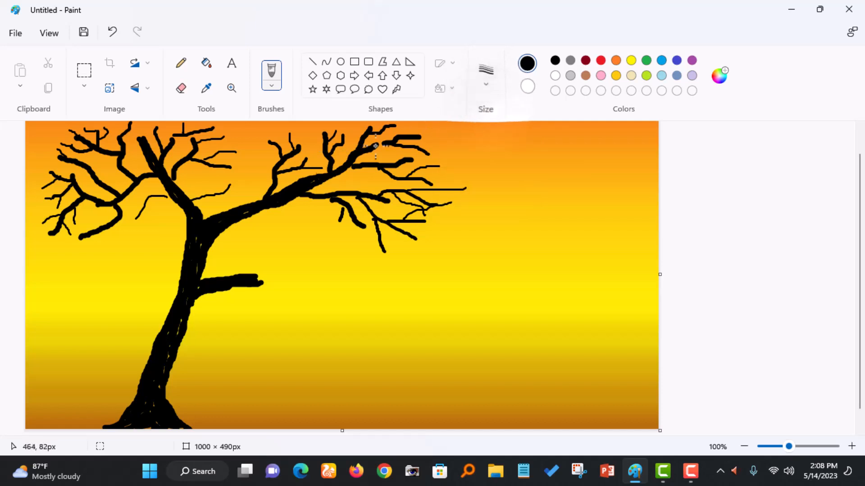
mouse_move(275, 180)
left_mouse_down()
mouse_move(261, 149)
mouse_move(275, 146)
mouse_move(279, 128)
mouse_move(292, 142)
mouse_move(300, 133)
mouse_move(328, 135)
mouse_move(327, 125)
mouse_move(325, 136)
mouse_move(316, 133)
mouse_move(345, 142)
mouse_move(357, 133)
mouse_move(343, 136)
mouse_move(344, 127)
mouse_move(388, 136)
mouse_move(405, 129)
mouse_move(364, 121)
left_mouse_up()
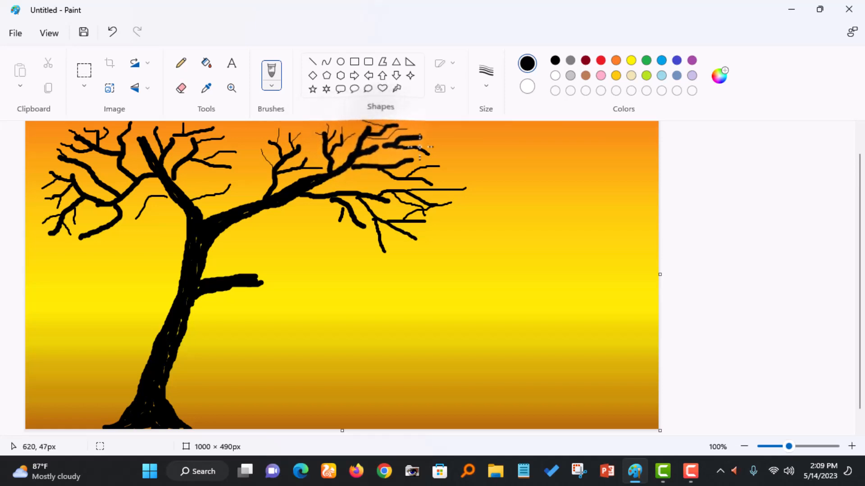
left_click_drag(420, 146, 445, 141)
mouse_move(399, 165)
left_mouse_down()
mouse_move(426, 160)
mouse_move(411, 134)
mouse_move(431, 125)
left_mouse_up()
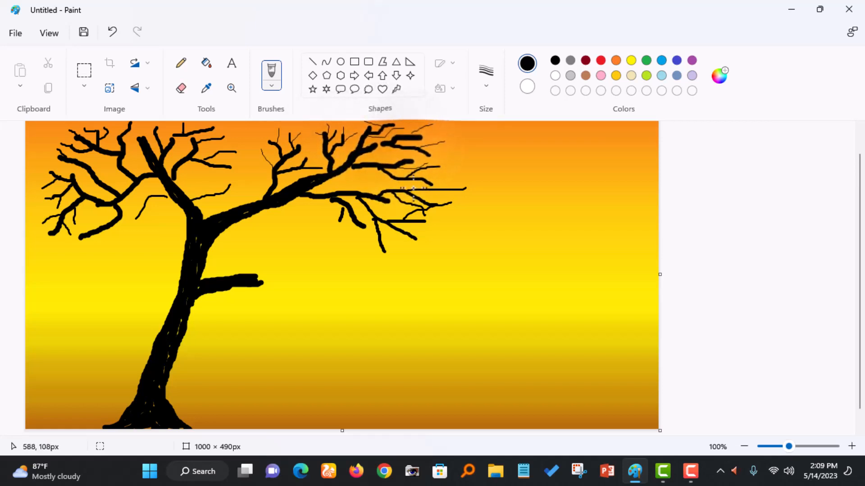
mouse_move(412, 189)
left_mouse_down()
mouse_move(442, 170)
mouse_move(456, 179)
mouse_move(391, 211)
mouse_move(428, 233)
left_mouse_up()
left_click_drag(377, 212, 390, 204)
left_click_drag(384, 240, 404, 239)
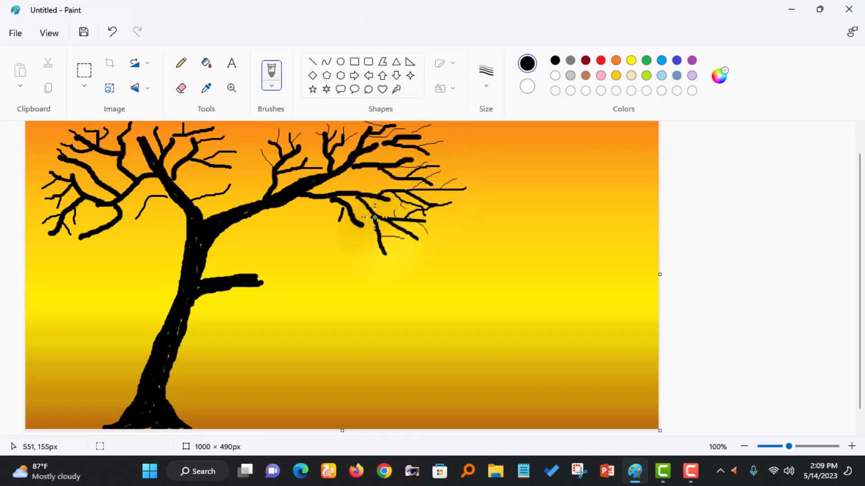
left_click_drag(353, 225, 355, 245)
left_click_drag(341, 210, 324, 222)
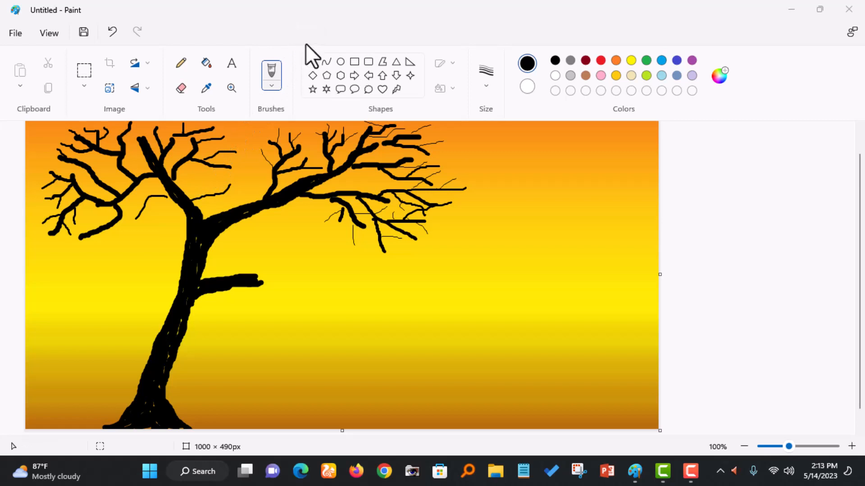
- Add fine 1 px black twigs with the Brush to the branches around the tree's left main branch
left_click(272, 86)
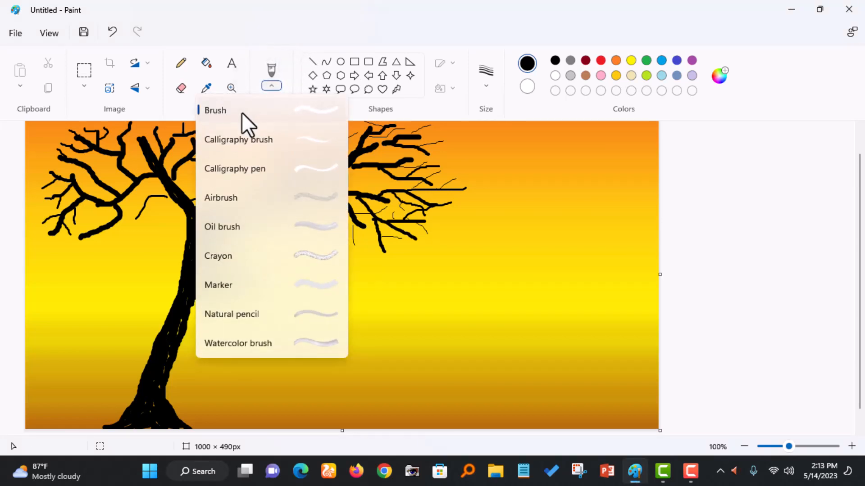
left_click(483, 88)
left_click(483, 88)
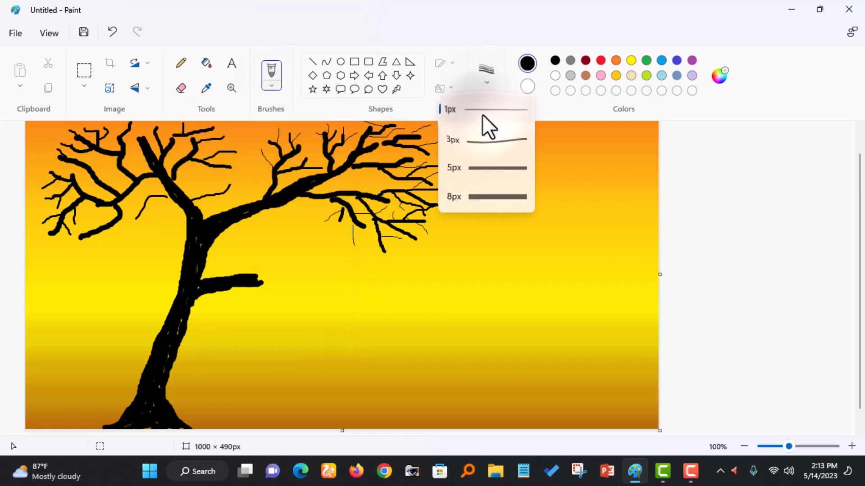
left_click(482, 113)
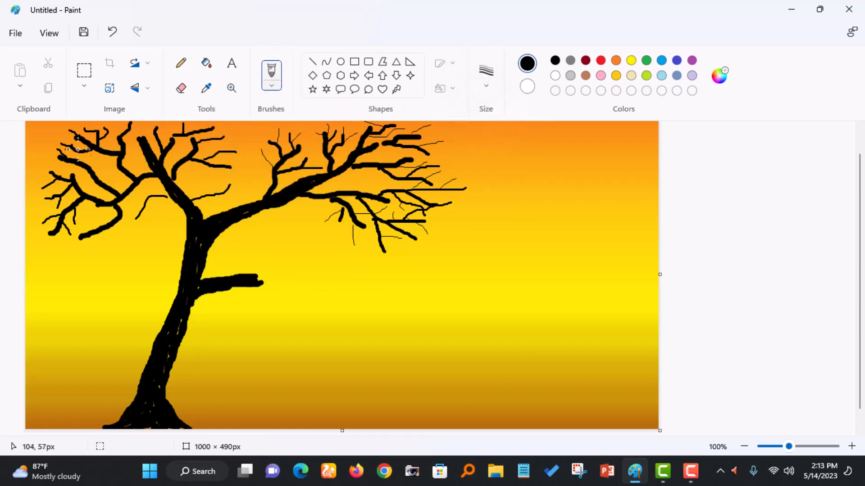
mouse_move(77, 148)
left_mouse_down()
mouse_move(62, 126)
mouse_move(48, 153)
mouse_move(102, 176)
mouse_move(58, 198)
mouse_move(75, 238)
mouse_move(40, 230)
mouse_move(49, 183)
mouse_move(127, 149)
mouse_move(131, 134)
mouse_move(132, 193)
mouse_move(99, 238)
mouse_move(109, 247)
mouse_move(91, 211)
mouse_move(152, 195)
mouse_move(207, 200)
mouse_move(203, 193)
mouse_move(214, 165)
mouse_move(219, 170)
mouse_move(201, 134)
mouse_move(231, 130)
mouse_move(174, 150)
mouse_move(201, 163)
mouse_move(144, 130)
left_mouse_up()
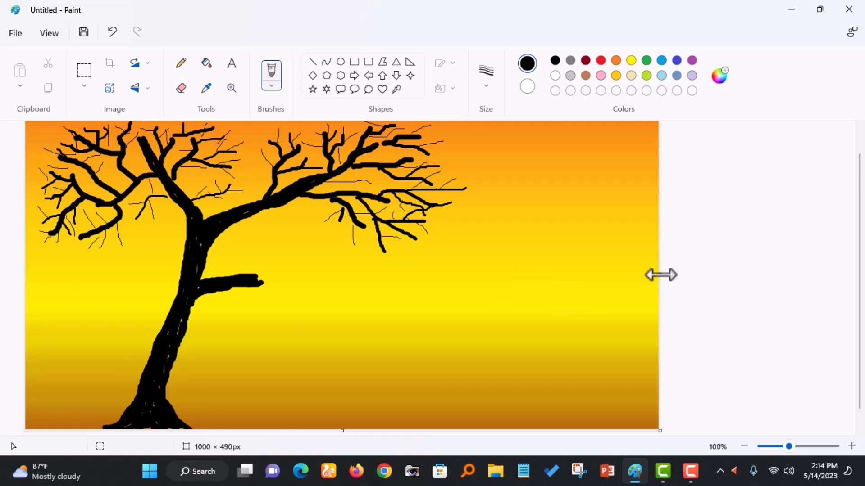
- Widen the canvas to about 1454 px at its right edge, adding a blank white area beside the gradient
left_click_drag(661, 275, 855, 278)
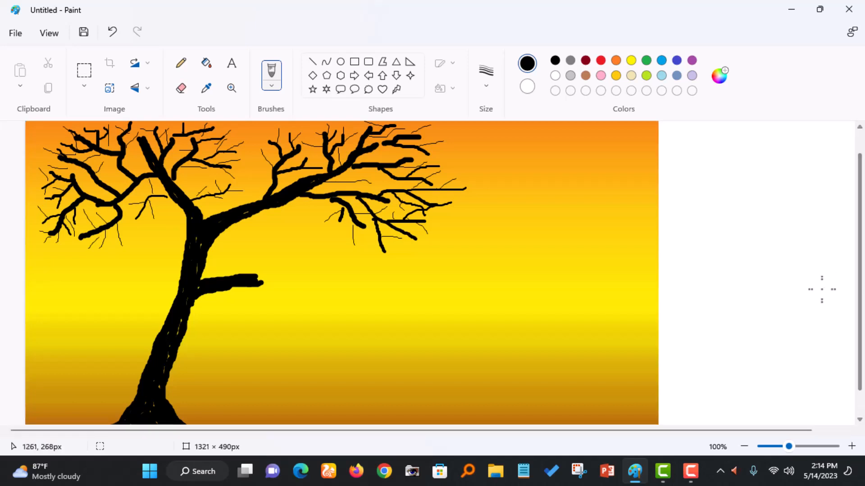
left_click_drag(825, 276, 856, 275)
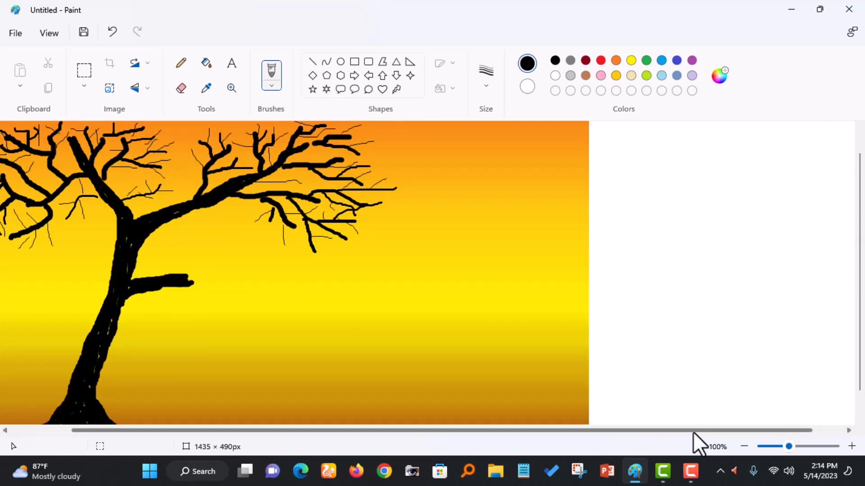
left_click_drag(692, 432, 756, 420)
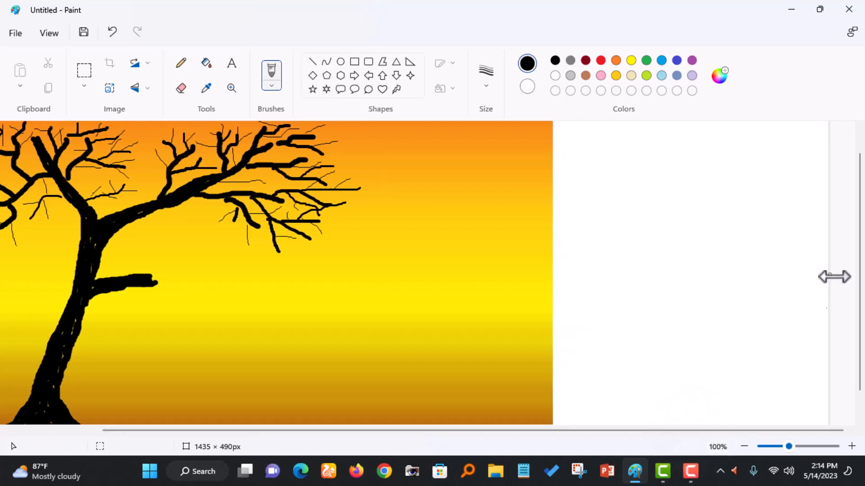
left_click_drag(832, 276, 841, 275)
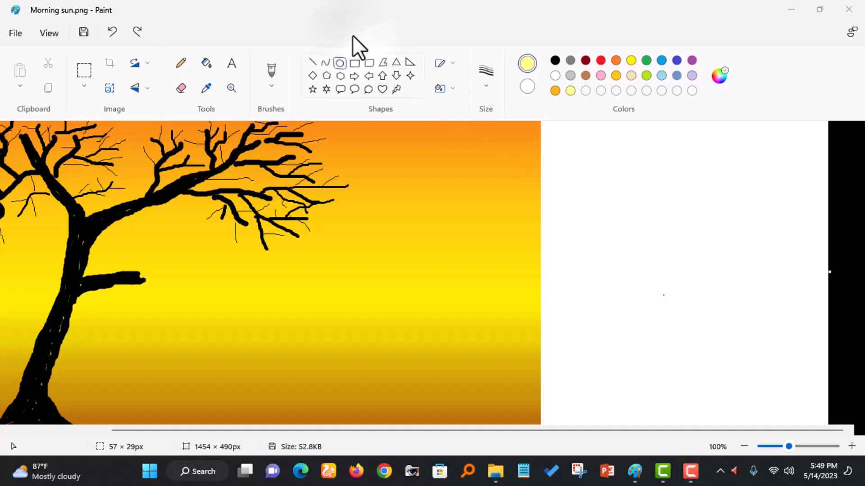
- Draw a circle of about 274 × 268 px with a 3 px light yellow outline in the white area and fill it light yellow
left_click(342, 60)
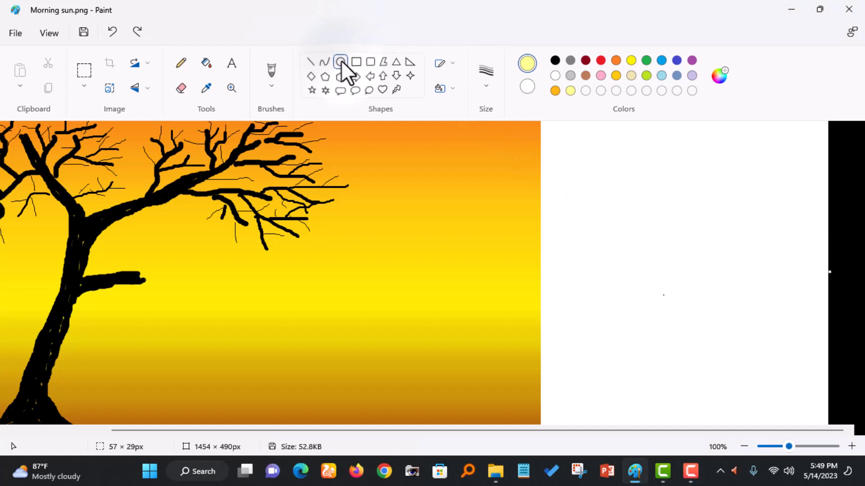
left_click(487, 84)
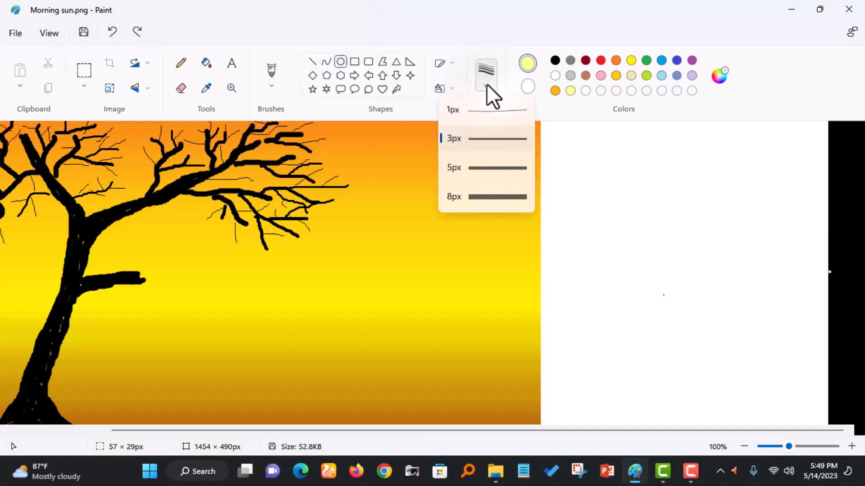
left_click(484, 140)
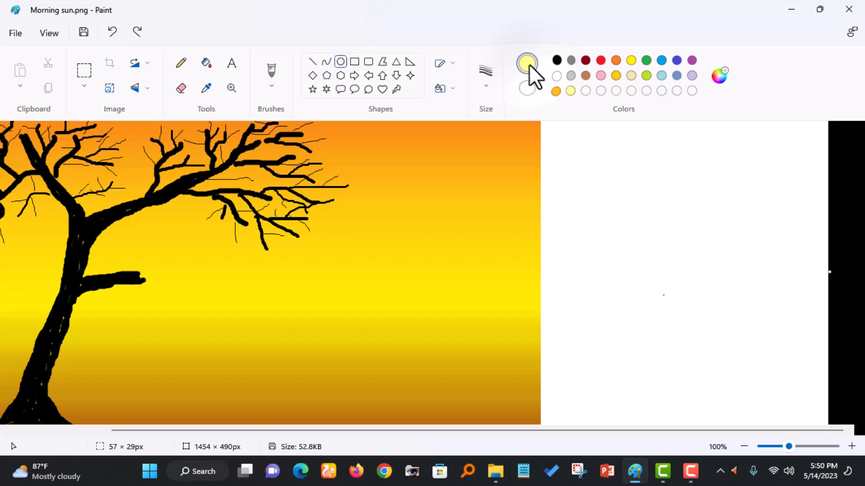
left_click_drag(604, 168, 778, 339)
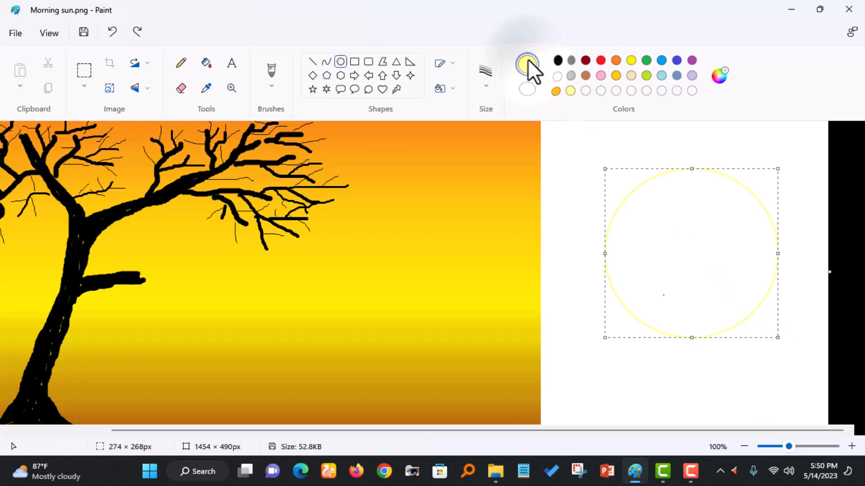
left_click(207, 64)
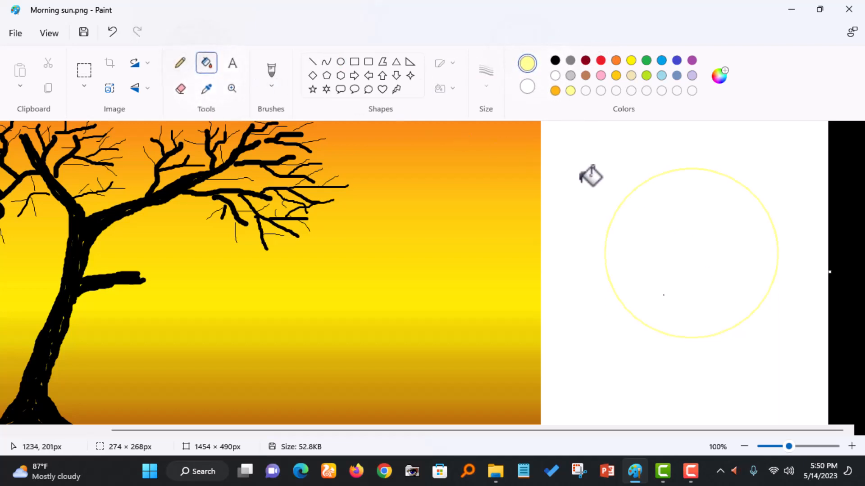
left_click(700, 208)
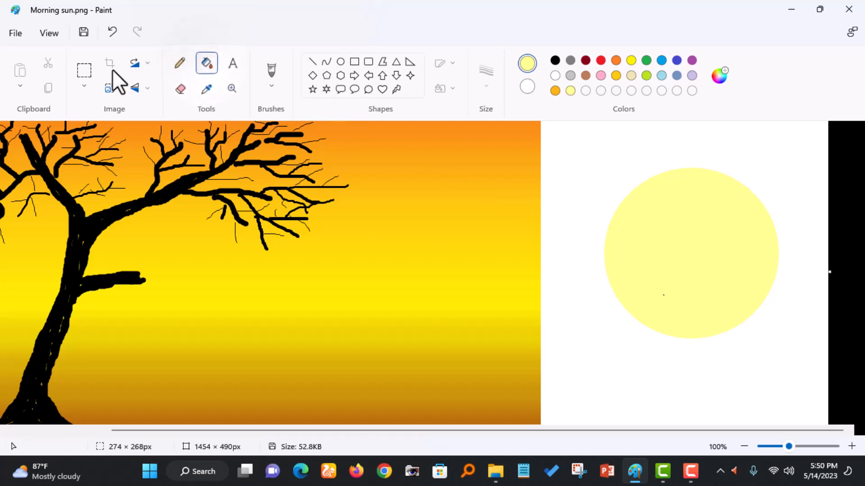
- Set up the rectangular Select tool with transparent selection enabled
left_click(81, 73)
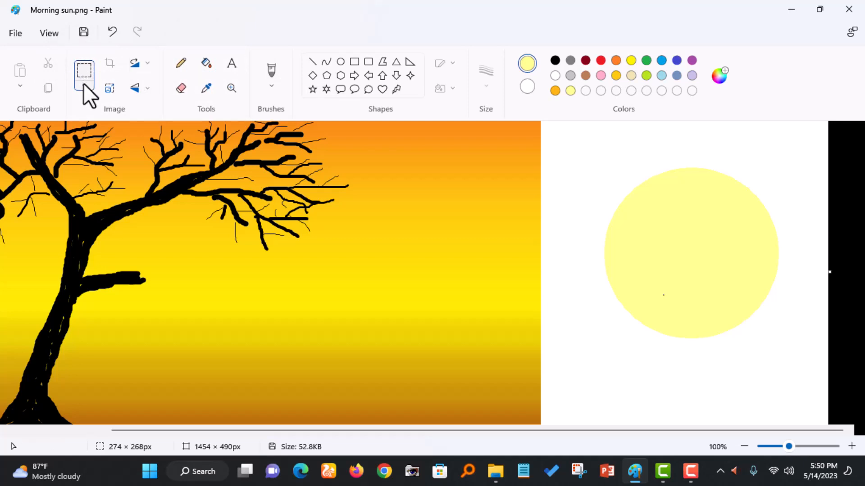
left_click(84, 85)
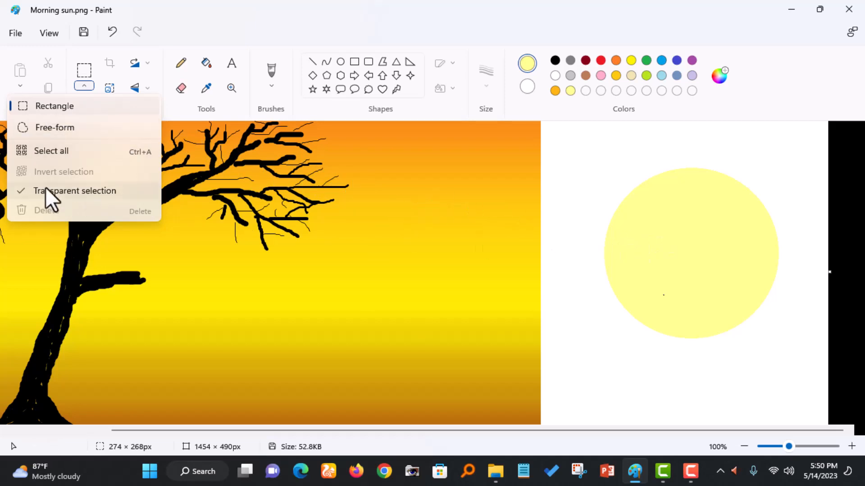
left_click(79, 66)
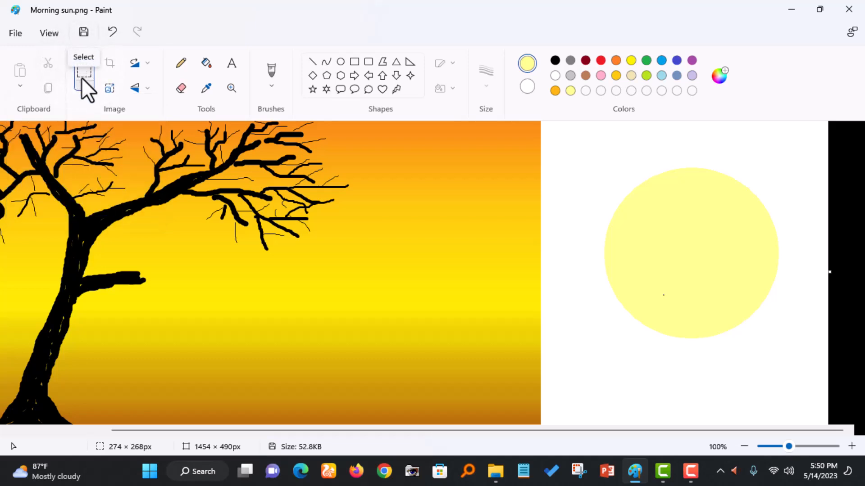
left_click(82, 83)
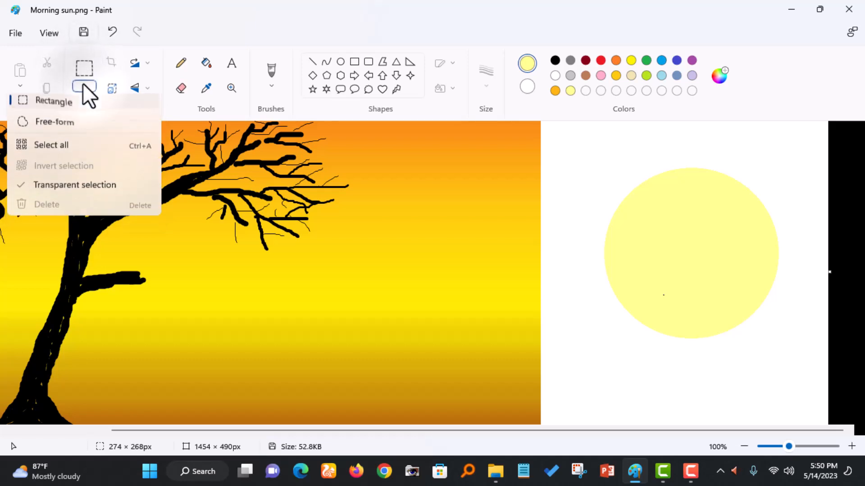
left_click(48, 193)
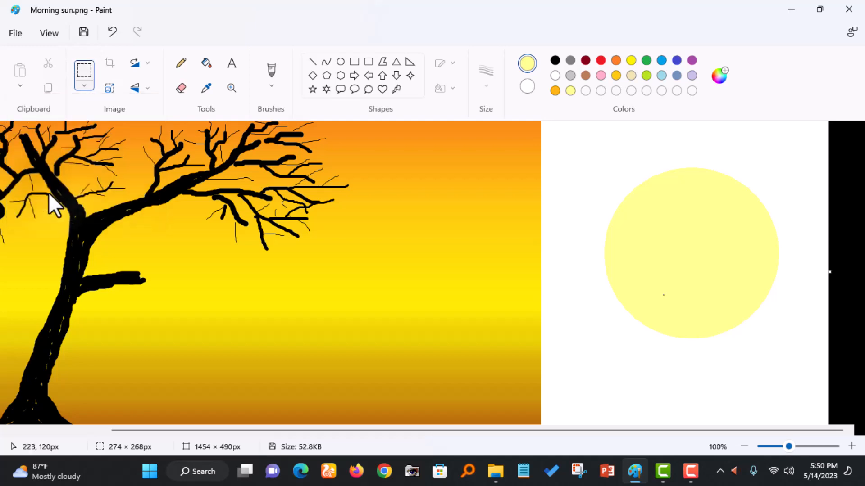
left_click(86, 86)
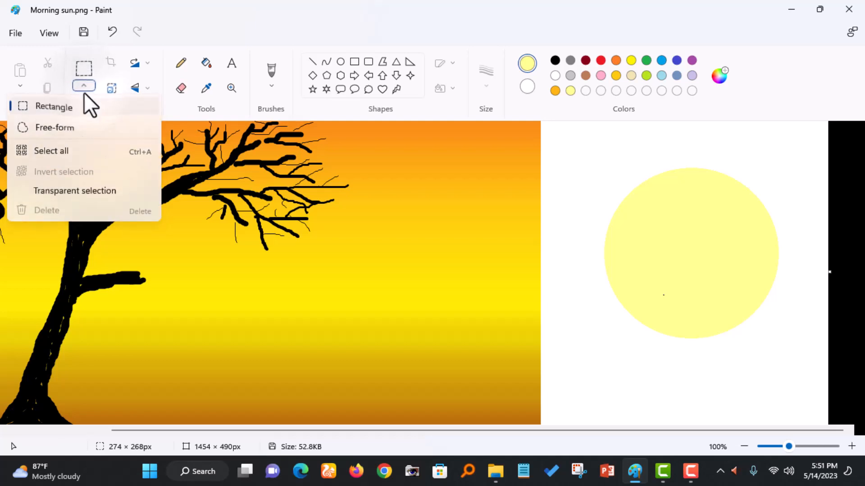
left_click(50, 190)
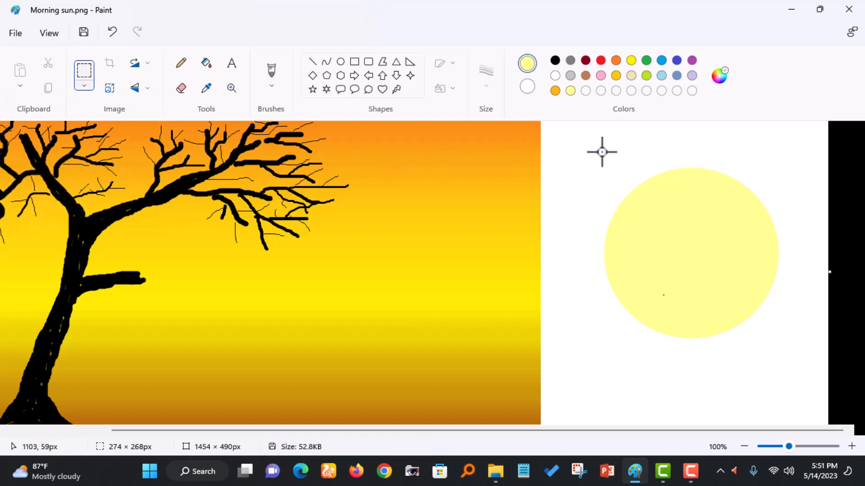
- Select an area of about 301 × 316 px around the light yellow circle and move it onto the gradient beside the tree's right branches
left_click_drag(602, 152, 784, 351)
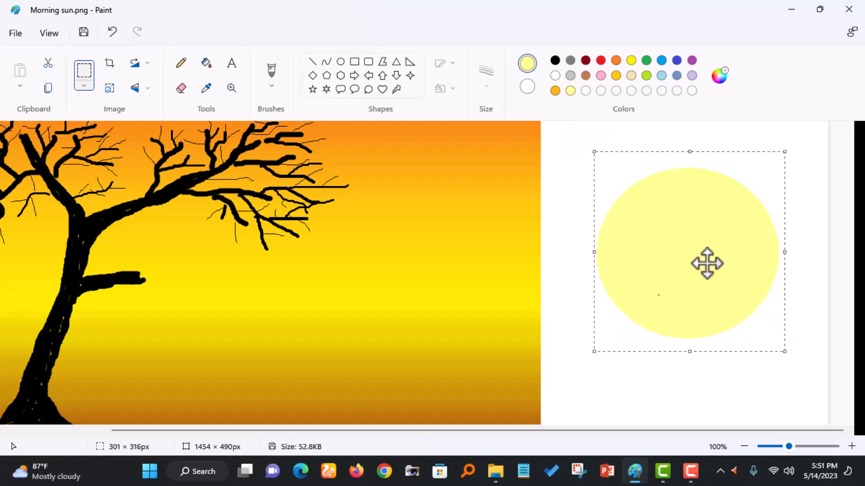
left_click_drag(707, 264, 541, 263)
left_click_drag(620, 263, 455, 252)
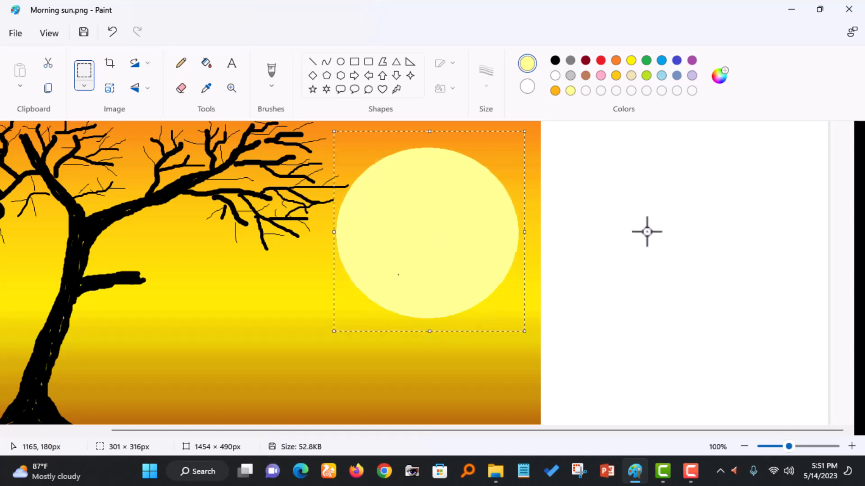
- Deselect the placed sun and paint a black branch with the 8 px brush from the trunk's lower stub to the sun's edge
left_click(647, 232)
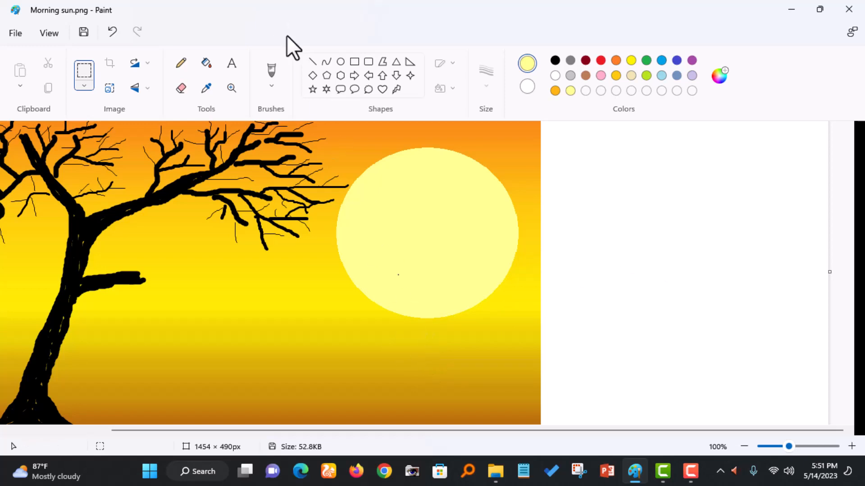
left_click(272, 88)
left_click(304, 110)
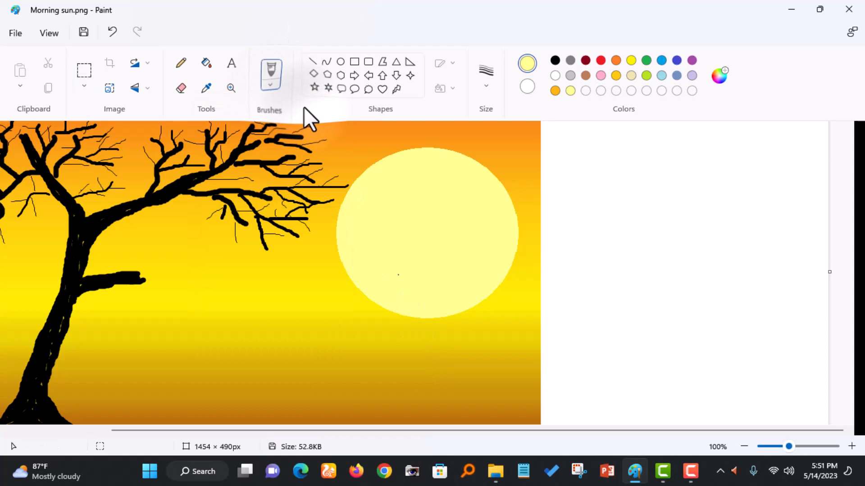
left_click(556, 60)
left_click(486, 81)
left_click(487, 192)
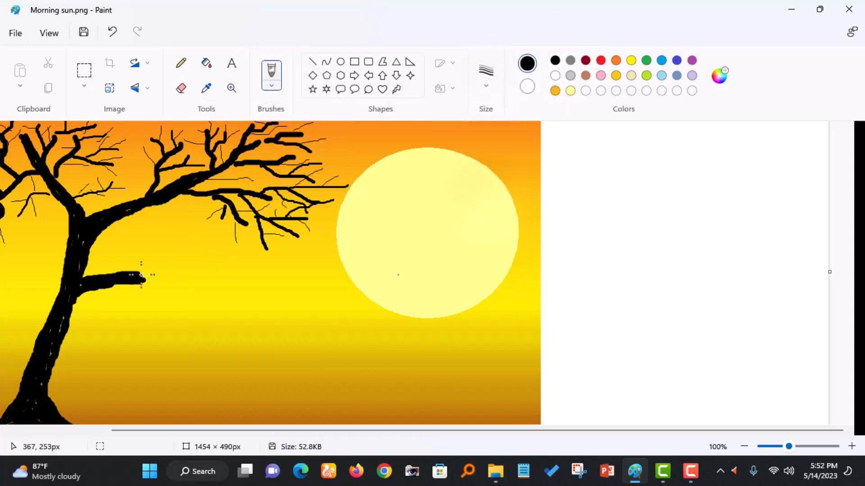
mouse_move(141, 275)
left_mouse_down()
mouse_move(256, 279)
mouse_move(324, 260)
left_mouse_up()
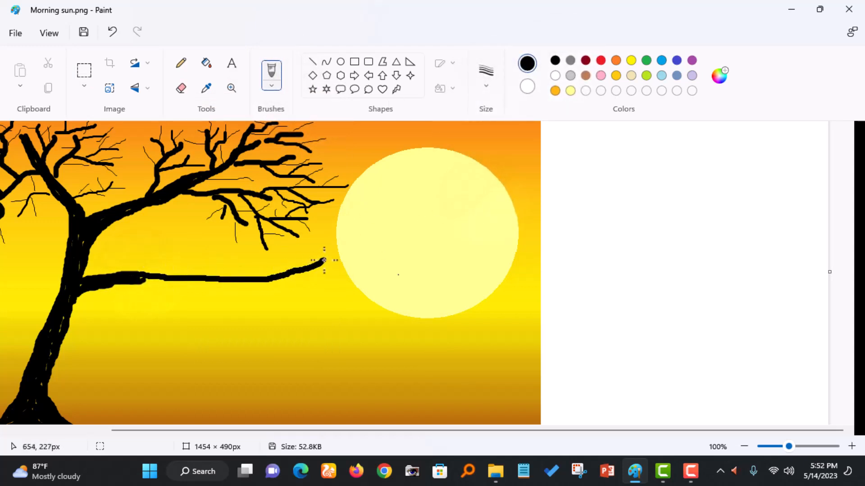
left_click_drag(111, 286, 273, 274)
left_click_drag(322, 261, 333, 256)
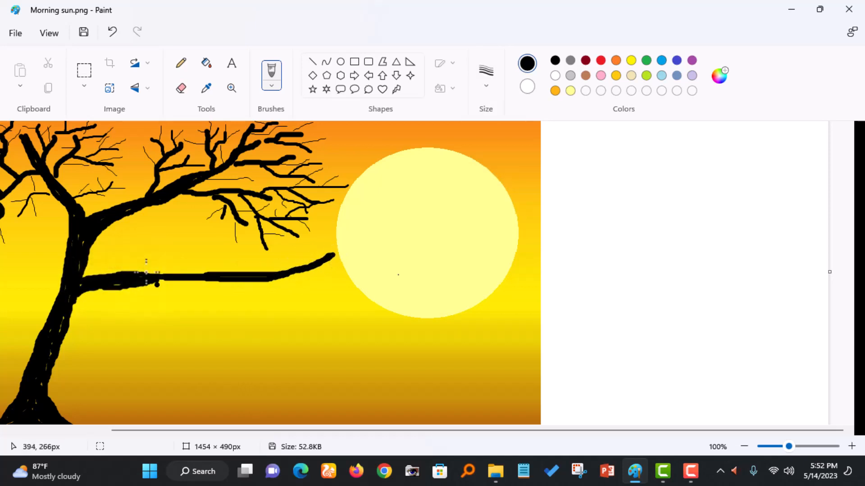
mouse_move(145, 271)
left_mouse_down()
mouse_move(288, 272)
mouse_move(334, 257)
left_mouse_up()
- Undo the last three brush strokes and repaint the lower branch's upper edge to thicken it
key("ctrl+z")
key("ctrl+z")
key("ctrl+z")
mouse_move(138, 269)
left_mouse_down()
mouse_move(150, 282)
mouse_move(260, 276)
left_mouse_up()
- Set the brush to 3 px and paint forking black twigs from the lower branch's tip across the sun
left_click(475, 84)
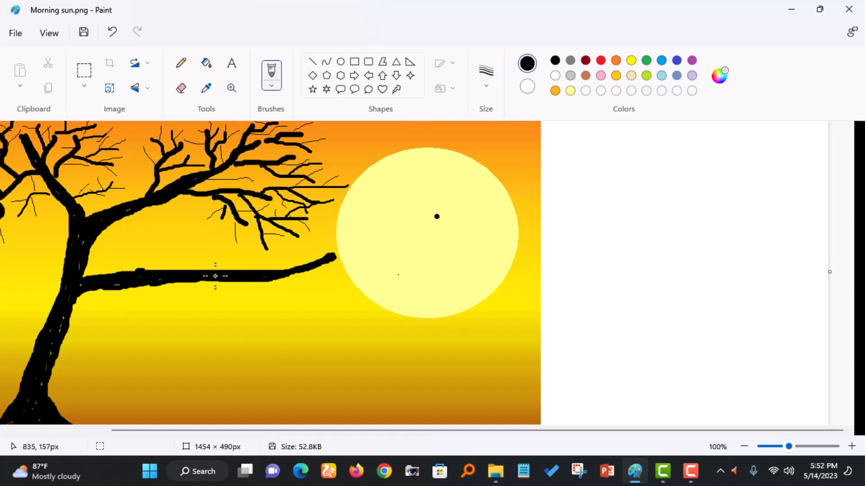
left_click(485, 90)
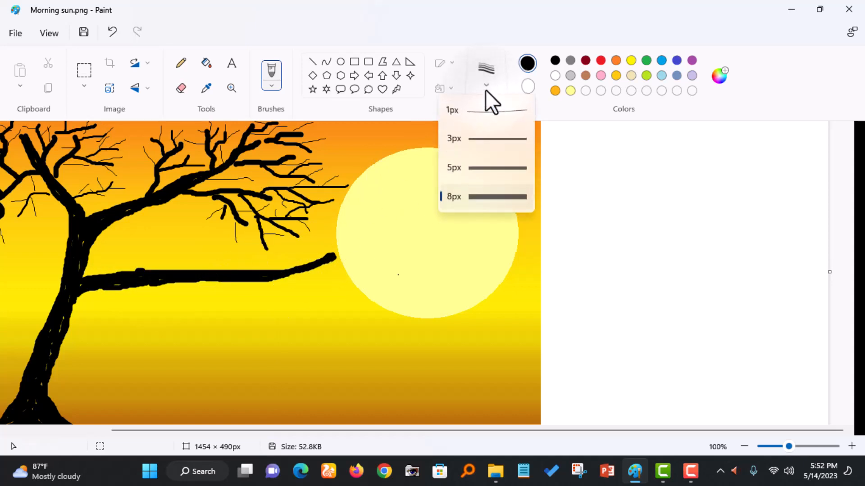
left_click(491, 139)
mouse_move(332, 255)
left_mouse_down()
mouse_move(343, 252)
mouse_move(386, 189)
left_mouse_up()
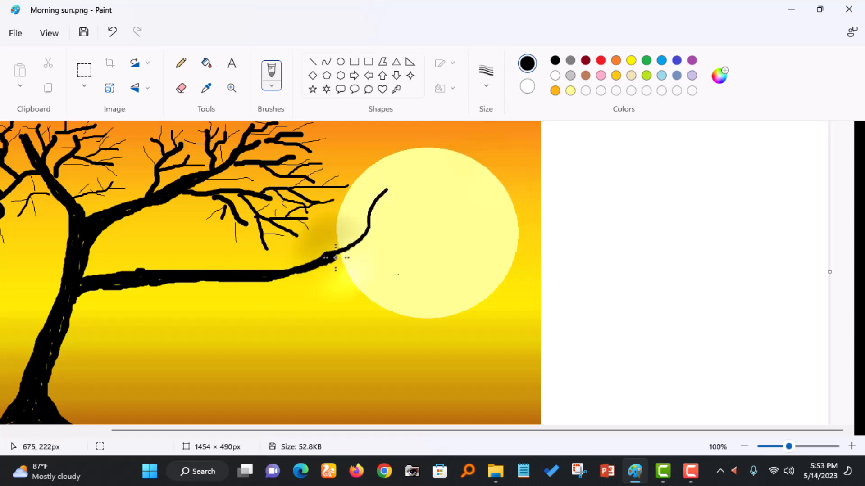
mouse_move(338, 254)
left_mouse_down()
mouse_move(353, 244)
mouse_move(442, 227)
mouse_move(463, 208)
left_mouse_up()
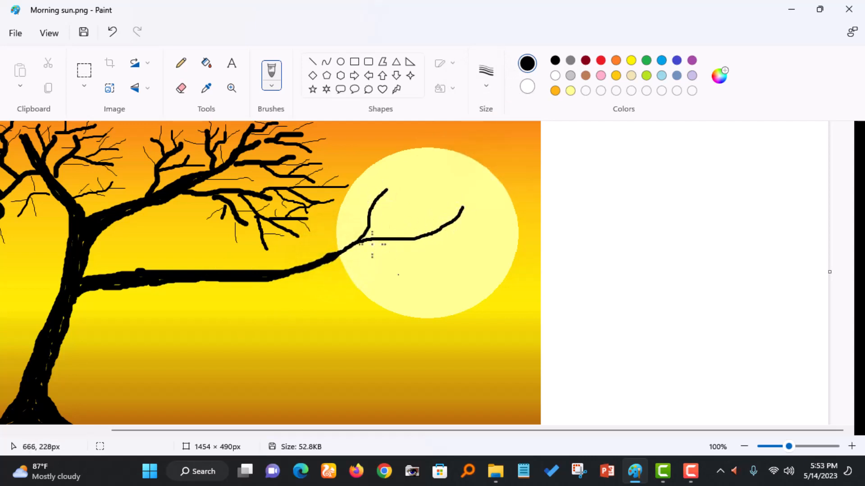
left_click_drag(333, 262, 425, 270)
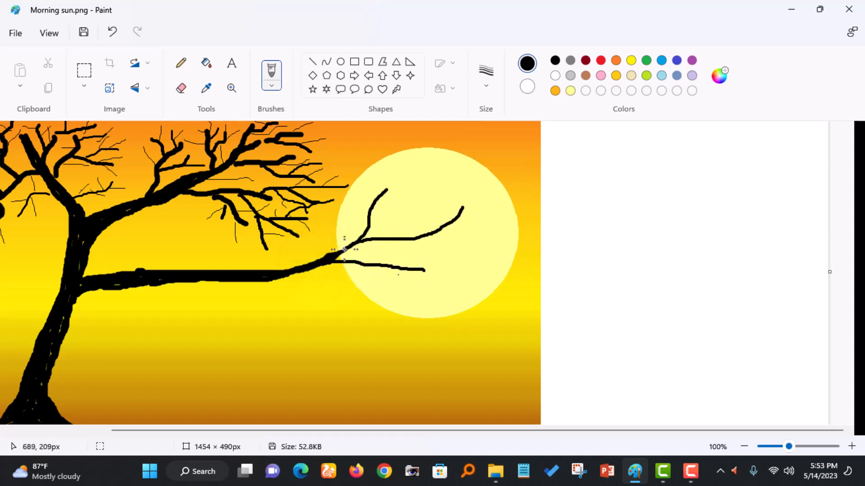
mouse_move(348, 245)
left_mouse_down()
mouse_move(354, 212)
mouse_move(386, 215)
mouse_move(413, 198)
mouse_move(408, 178)
mouse_move(410, 204)
mouse_move(431, 197)
mouse_move(387, 177)
mouse_move(387, 166)
mouse_move(367, 180)
left_mouse_up()
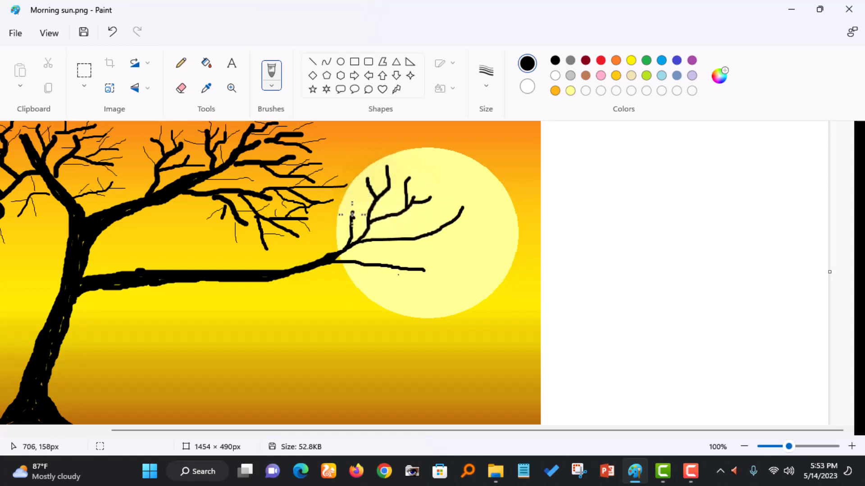
left_click_drag(352, 215, 349, 203)
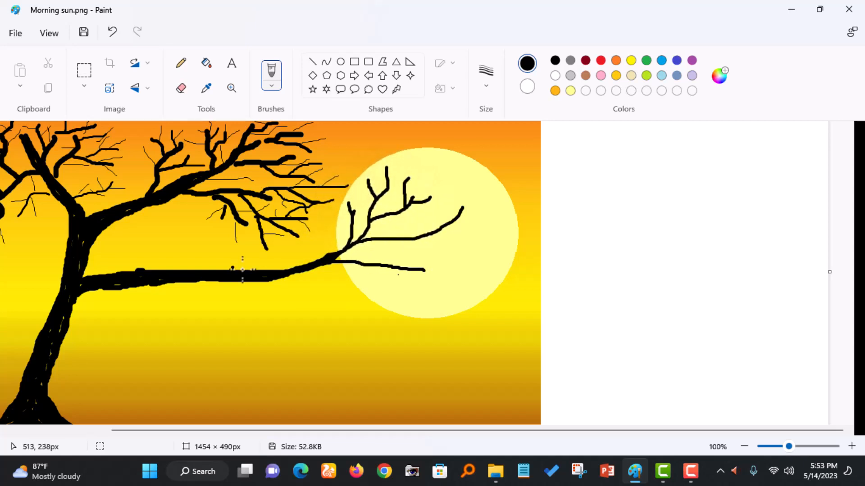
- Paint thin black side twigs above and below the outer half of the lower branch, short of the sun
left_click_drag(207, 265, 274, 246)
left_click_drag(232, 283, 297, 307)
left_click_drag(294, 275, 340, 292)
left_click_drag(310, 262, 318, 230)
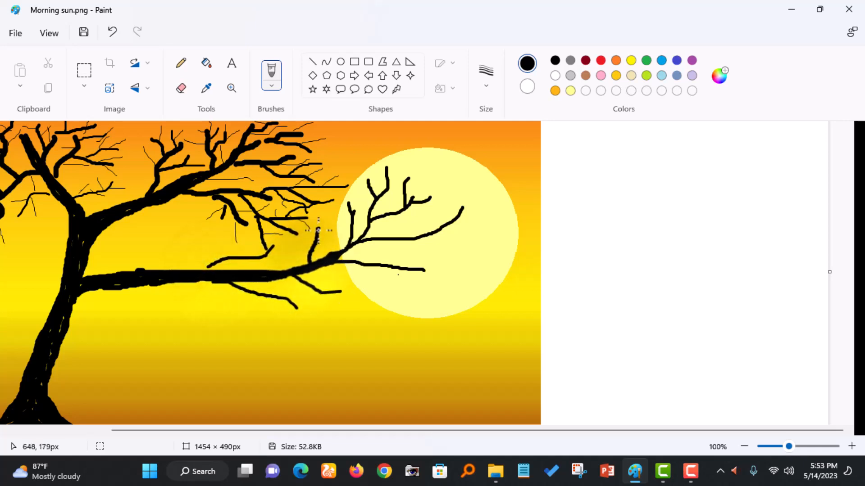